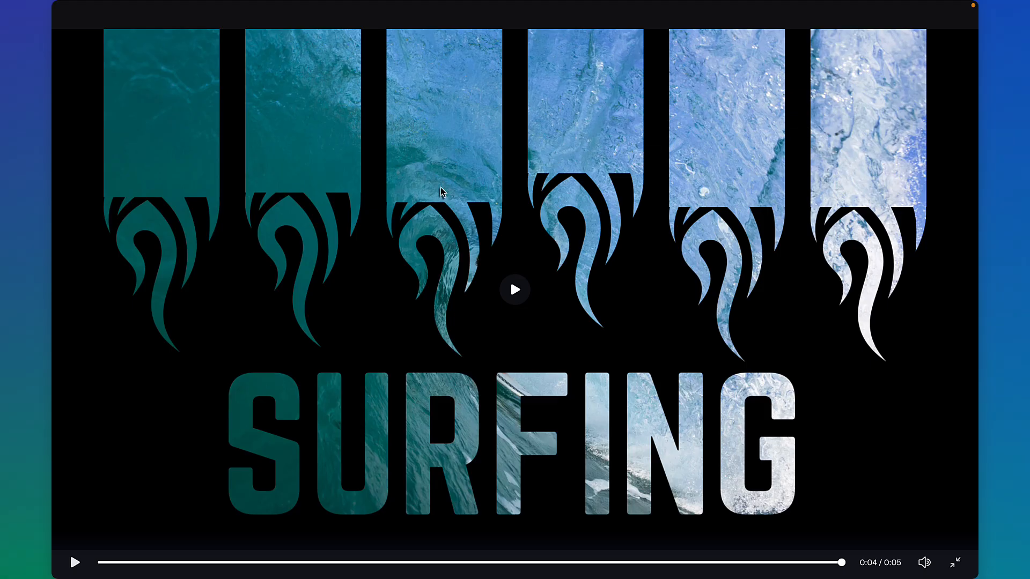
- Examine pages 2 and 3 of the finished SURFING design, moving the lettering image on page 3 slightly down to show its separate pieces
{"action": "key", "text": "Escape"}
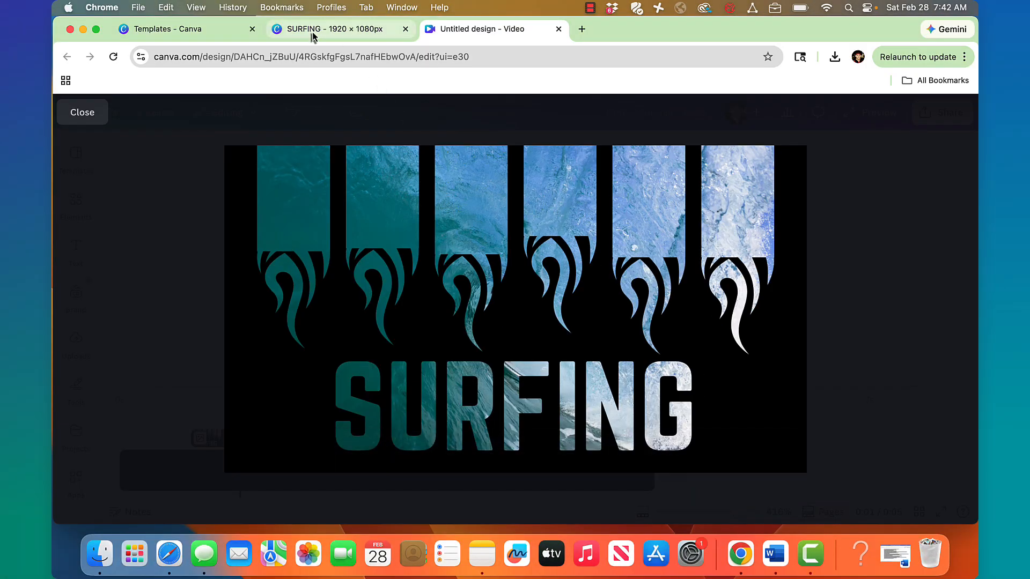
{"action": "left_click", "coordinate": [312, 33]}
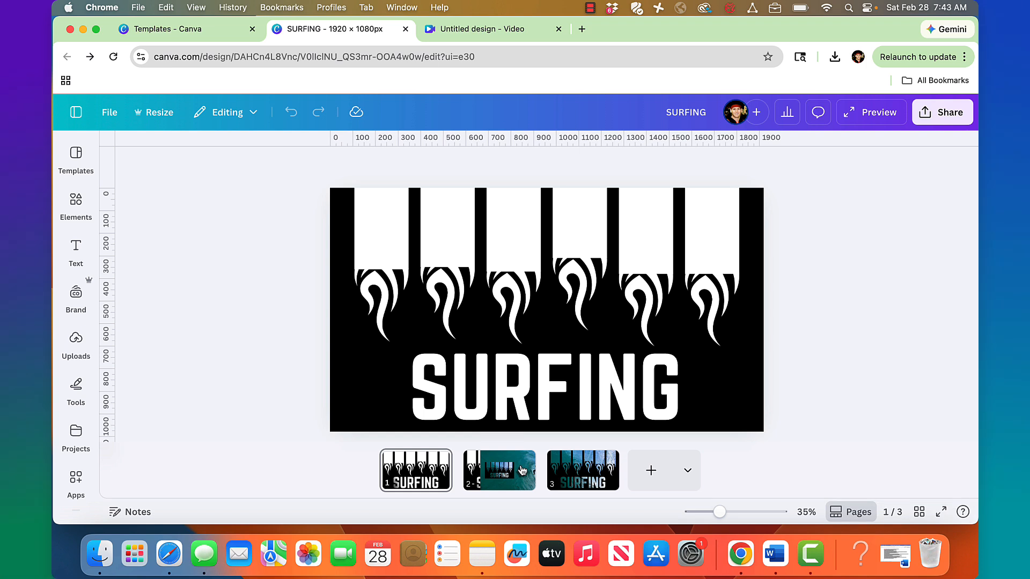
{"action": "left_click", "coordinate": [469, 478]}
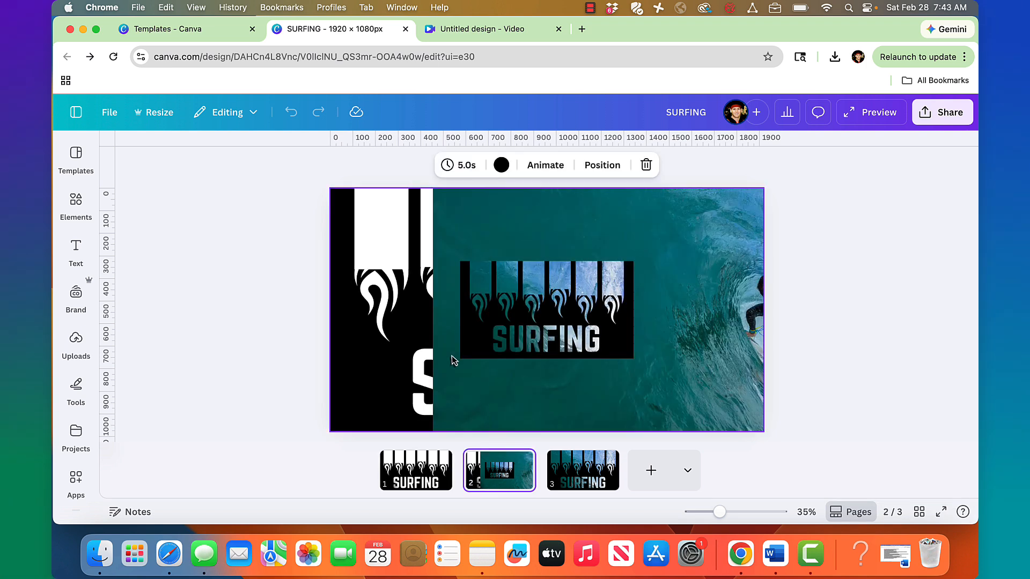
{"action": "left_click", "coordinate": [377, 357]}
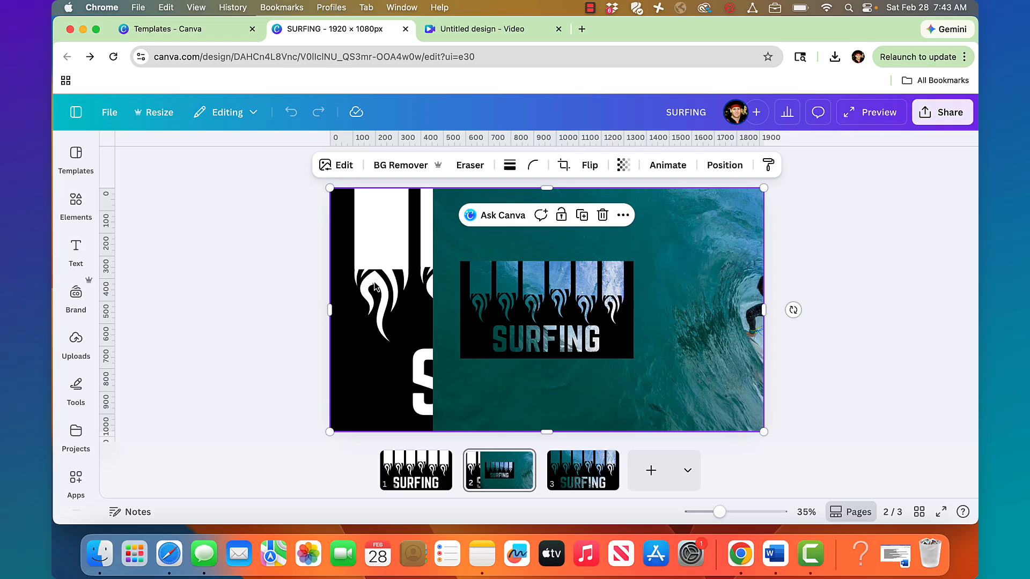
{"action": "left_click", "coordinate": [517, 321]}
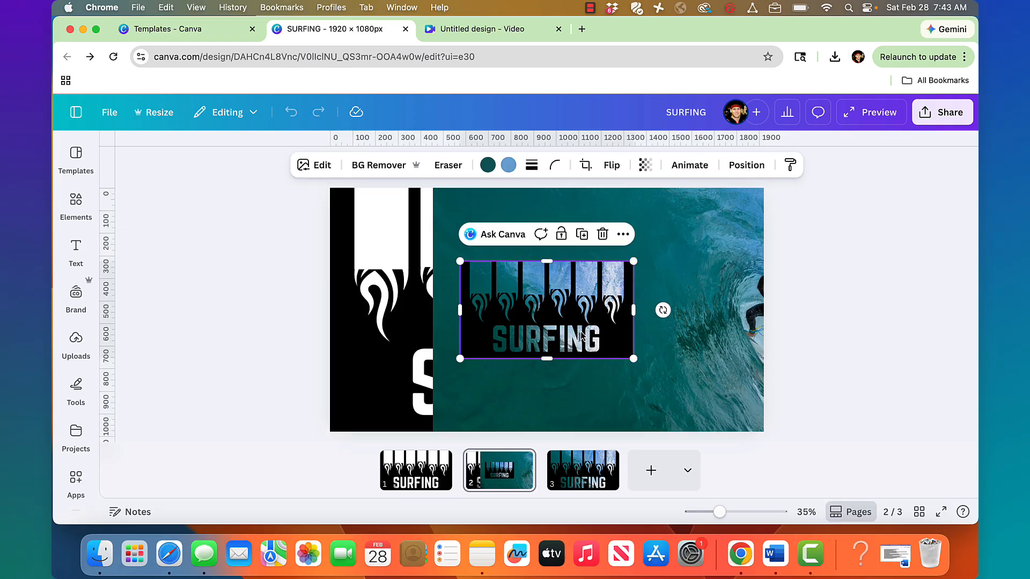
{"action": "left_click", "coordinate": [583, 470]}
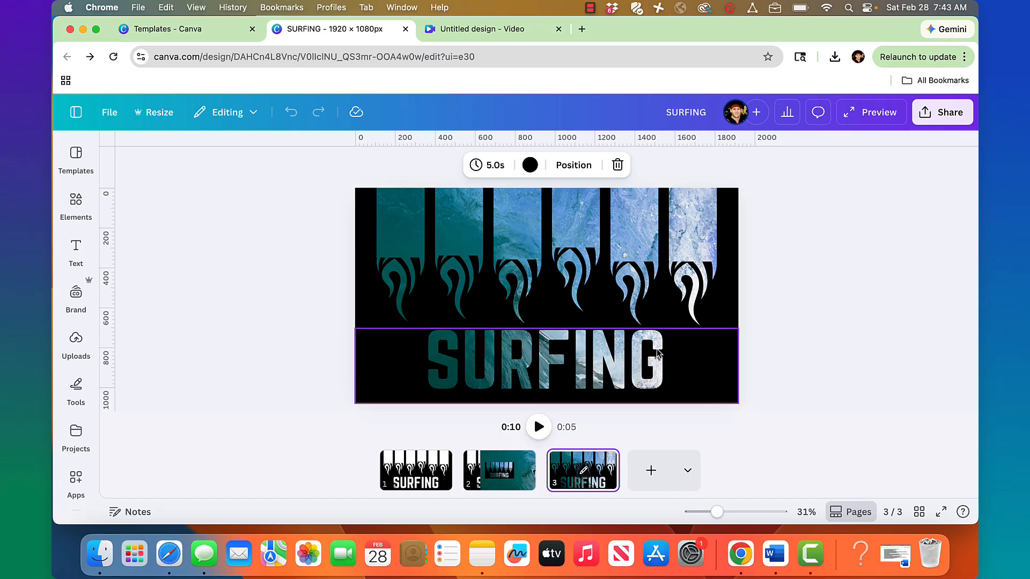
{"action": "left_click_drag", "start_coordinate": [591, 348], "coordinate": [554, 336]}
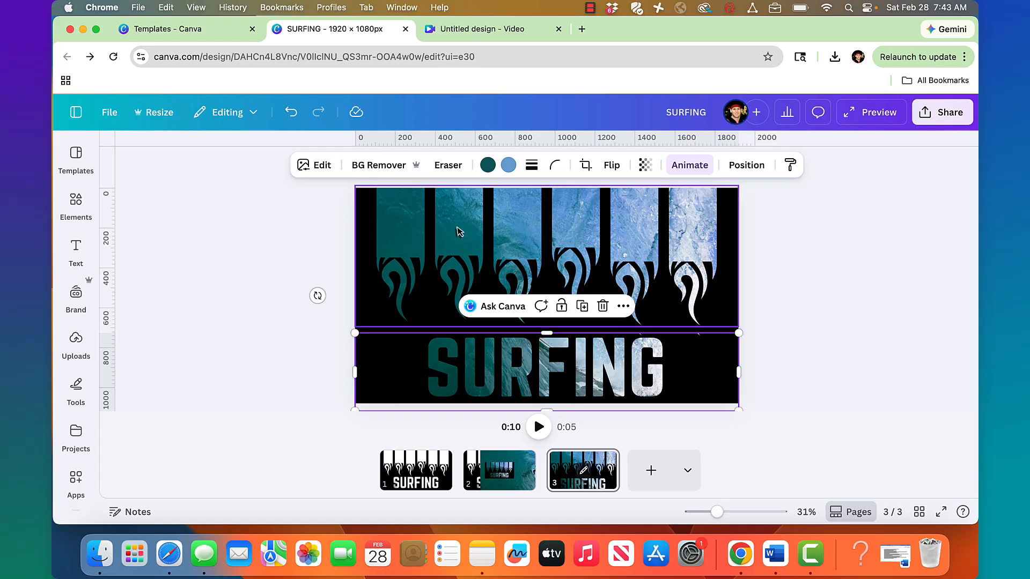
- Exit the preview of the untitled video design and play its timeline from the beginning to examine the layered surfing animation
{"action": "left_click", "coordinate": [486, 36]}
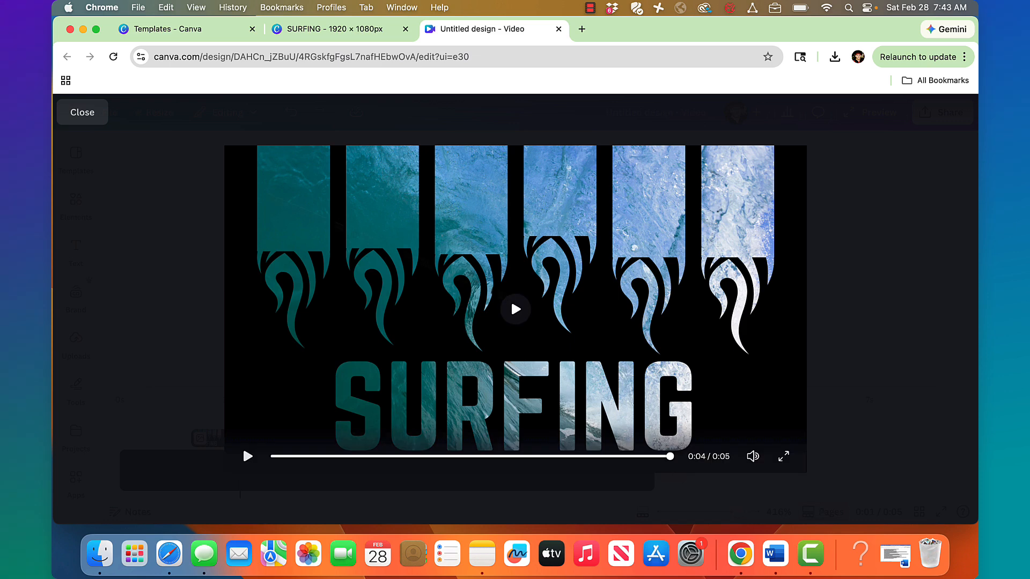
{"action": "left_click", "coordinate": [96, 112]}
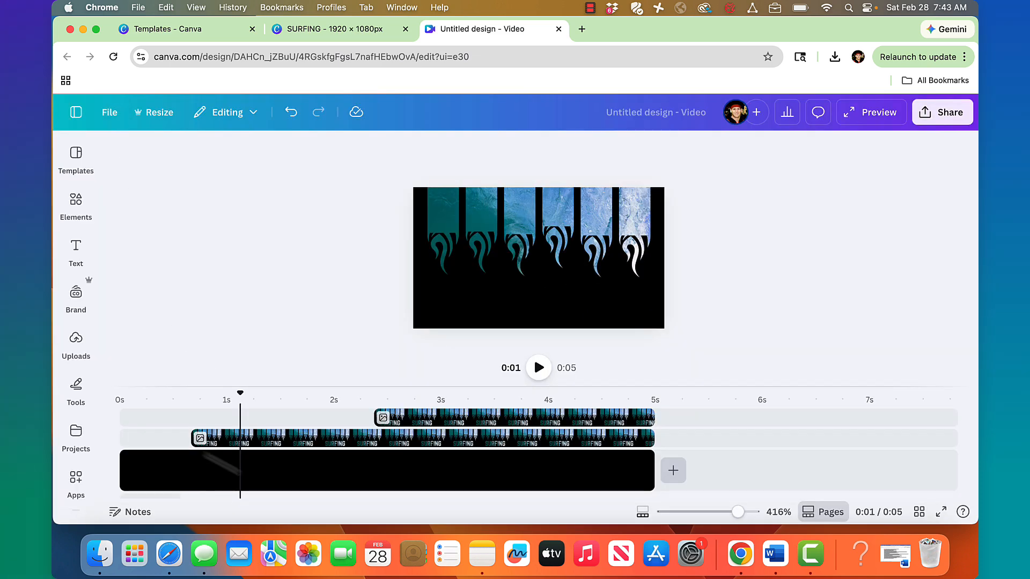
{"action": "left_click", "coordinate": [199, 443]}
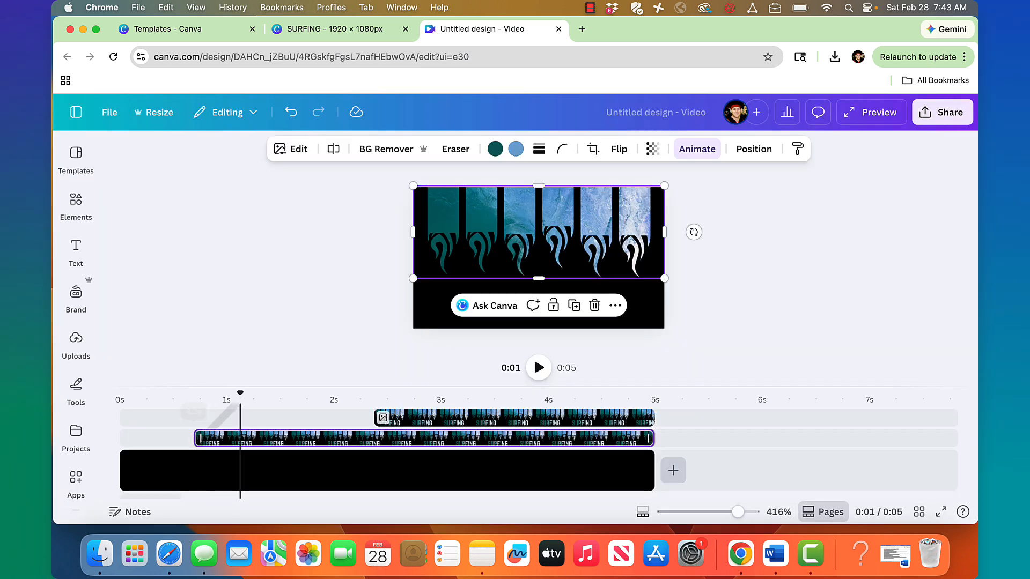
{"action": "left_click_drag", "start_coordinate": [240, 400], "coordinate": [117, 403]}
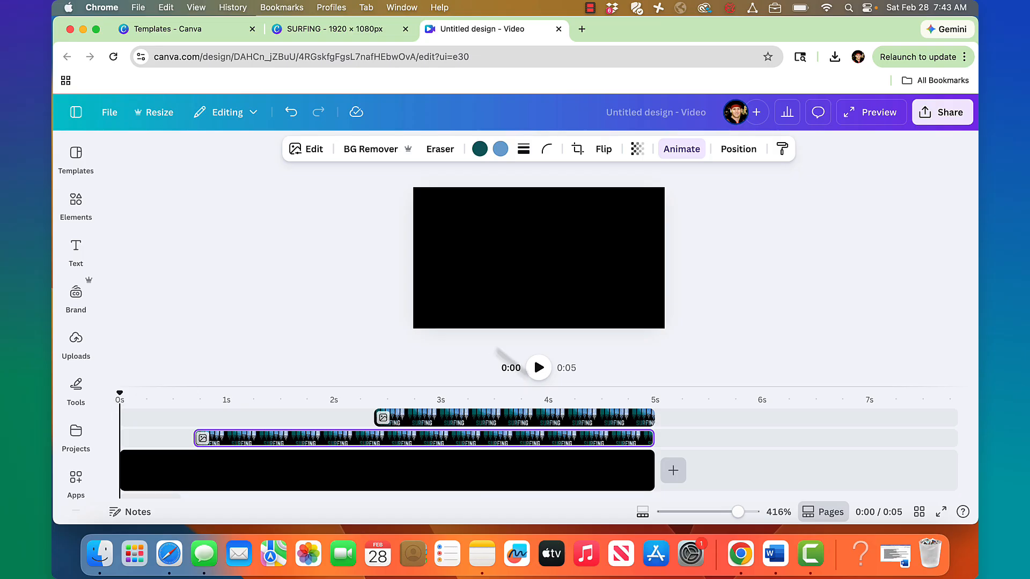
{"action": "left_click", "coordinate": [539, 370]}
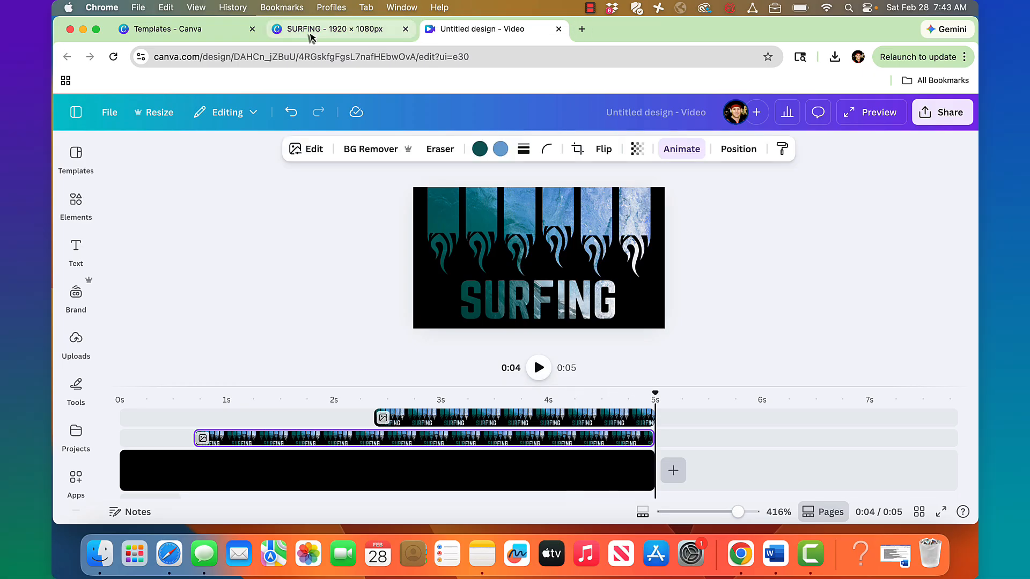
- Create a new custom-size design using the recent 1920 × 1080 px size
{"action": "left_click", "coordinate": [221, 31]}
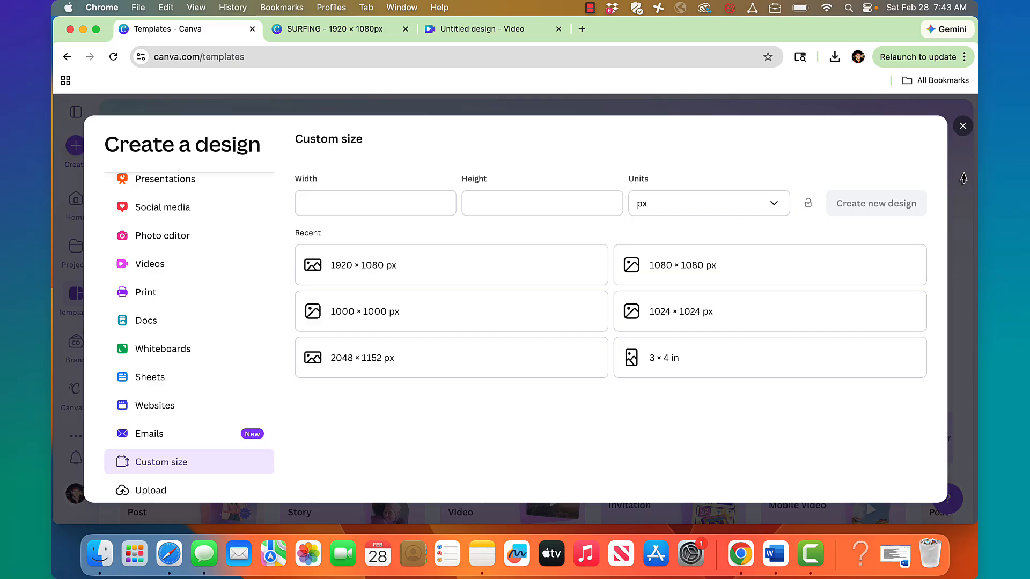
{"action": "left_click", "coordinate": [963, 127]}
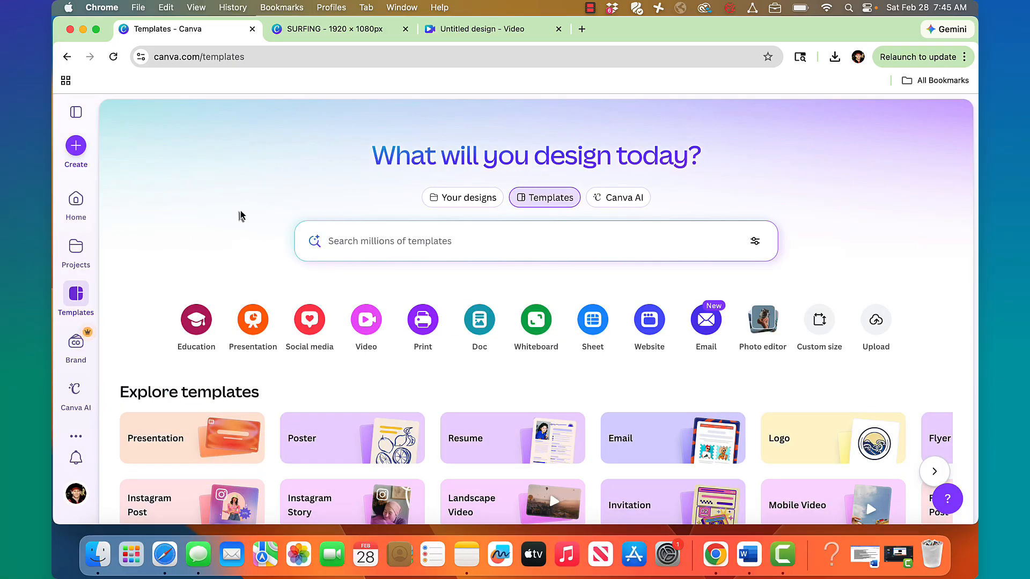
{"action": "left_click", "coordinate": [81, 151]}
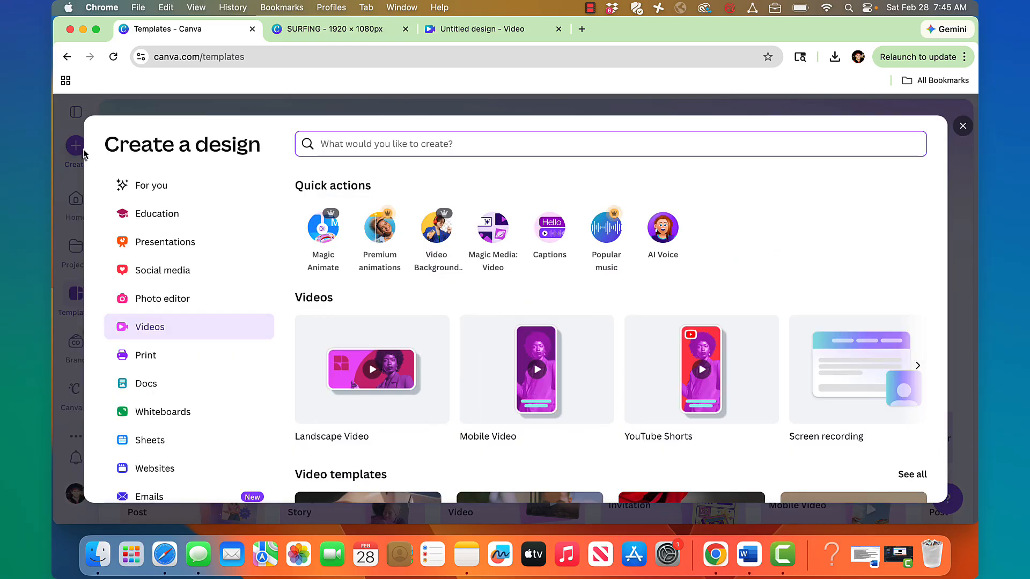
{"action": "scroll", "coordinate": [210, 436], "scroll_direction": "down", "scroll_amount": 3}
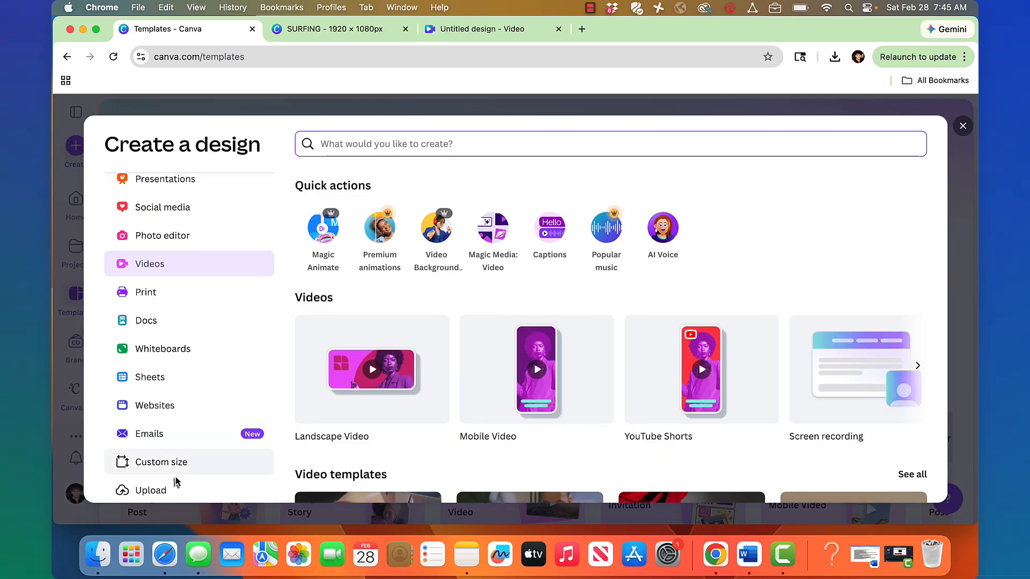
{"action": "left_click", "coordinate": [177, 471]}
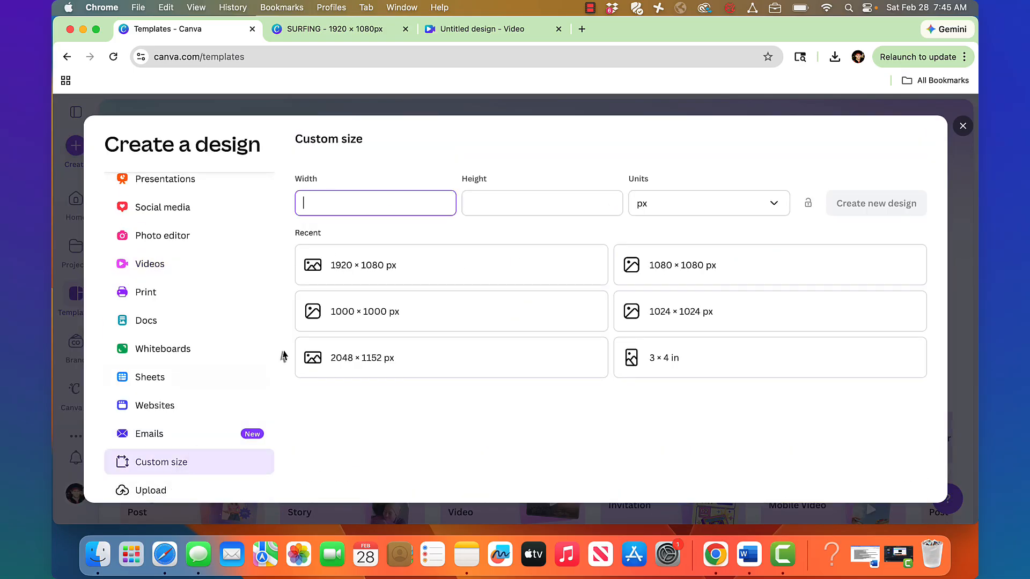
{"action": "left_click", "coordinate": [368, 277]}
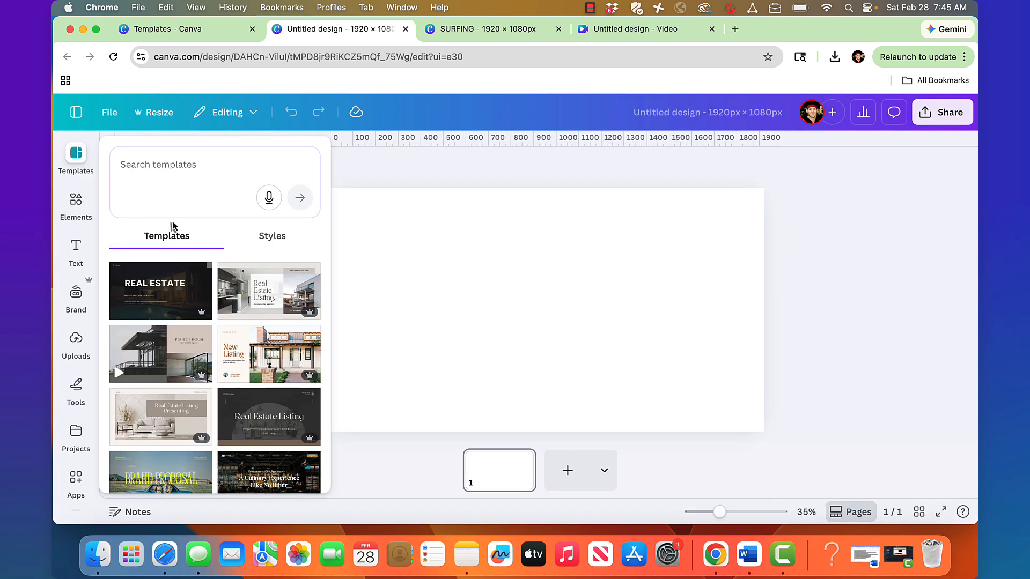
- Set the blank page's background colour to black
{"action": "left_click", "coordinate": [459, 261]}
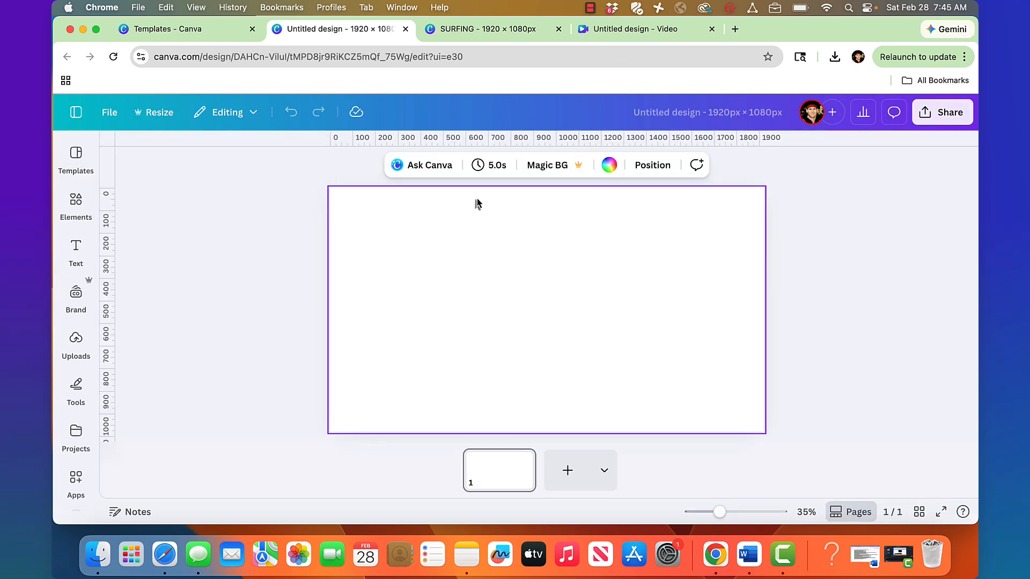
{"action": "left_click", "coordinate": [608, 165]}
{"action": "left_click", "coordinate": [123, 387]}
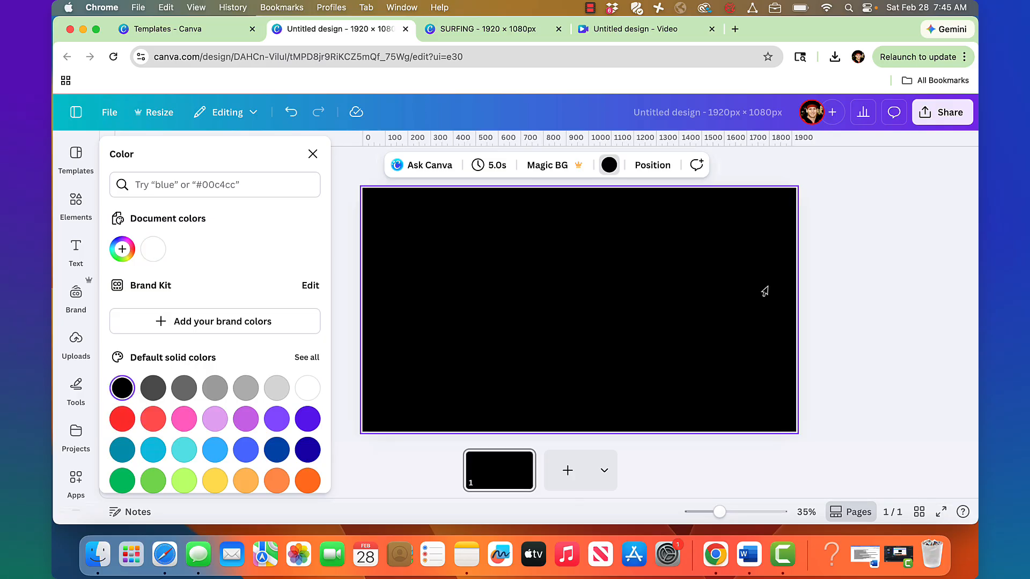
{"action": "left_click", "coordinate": [898, 288]}
- Search the elements for "flame tribal tattoo" and limit the search to graphics
{"action": "left_click", "coordinate": [76, 199]}
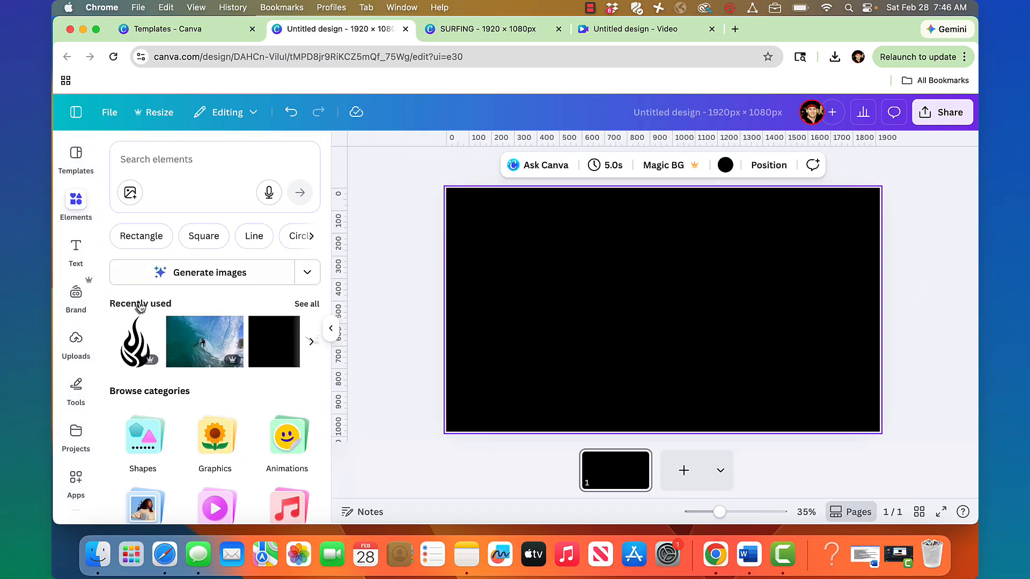
{"action": "left_click", "coordinate": [151, 327]}
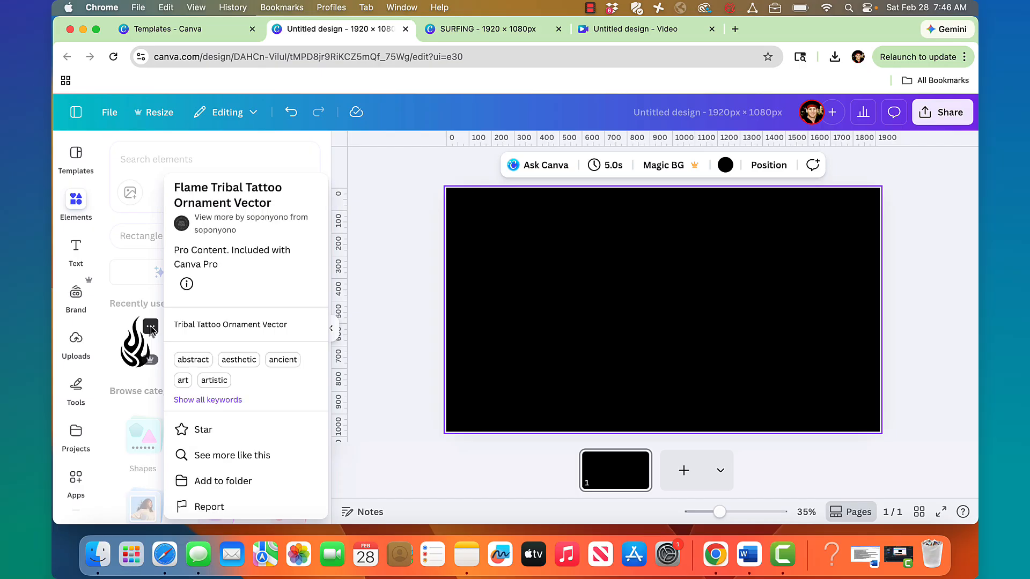
{"action": "left_click", "coordinate": [141, 184]}
{"action": "left_click", "coordinate": [138, 161]}
{"action": "type", "text": "flame tribal tattoo"}
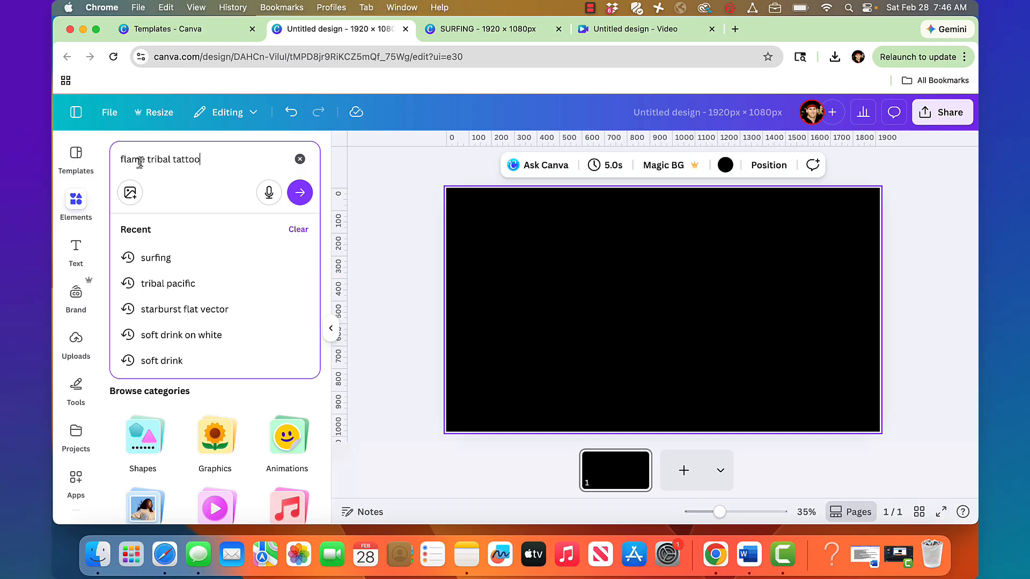
{"action": "key", "text": "Return"}
{"action": "left_click", "coordinate": [139, 310]}
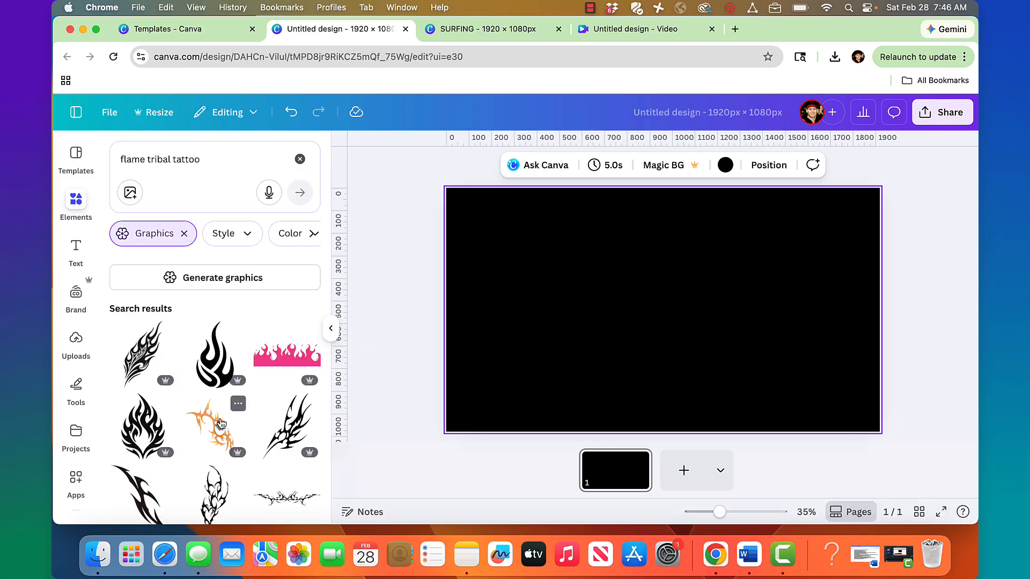
- Add the black tribal flame graphic to the page and colour it white
{"action": "left_click", "coordinate": [220, 423]}
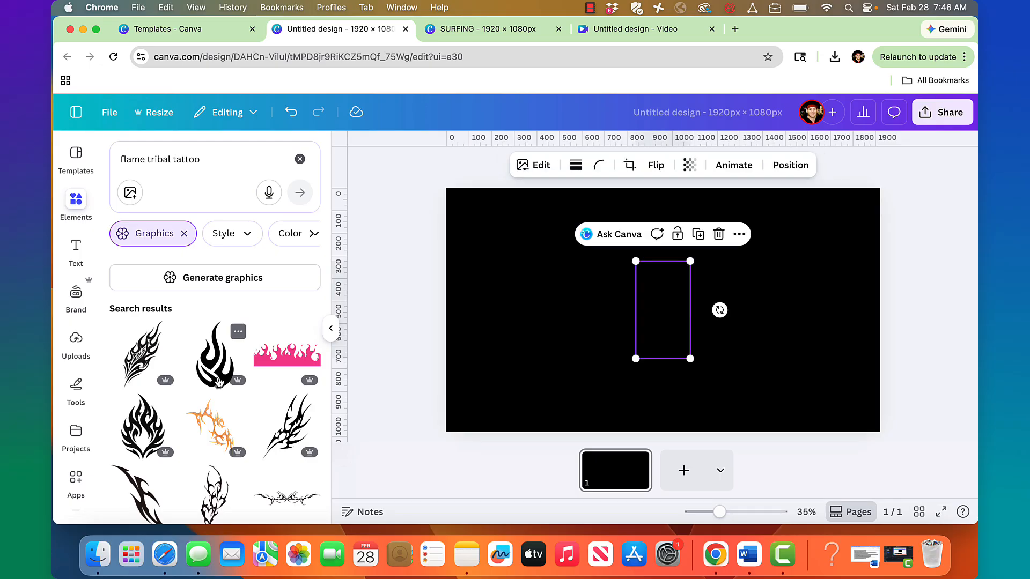
{"action": "left_click", "coordinate": [571, 165]}
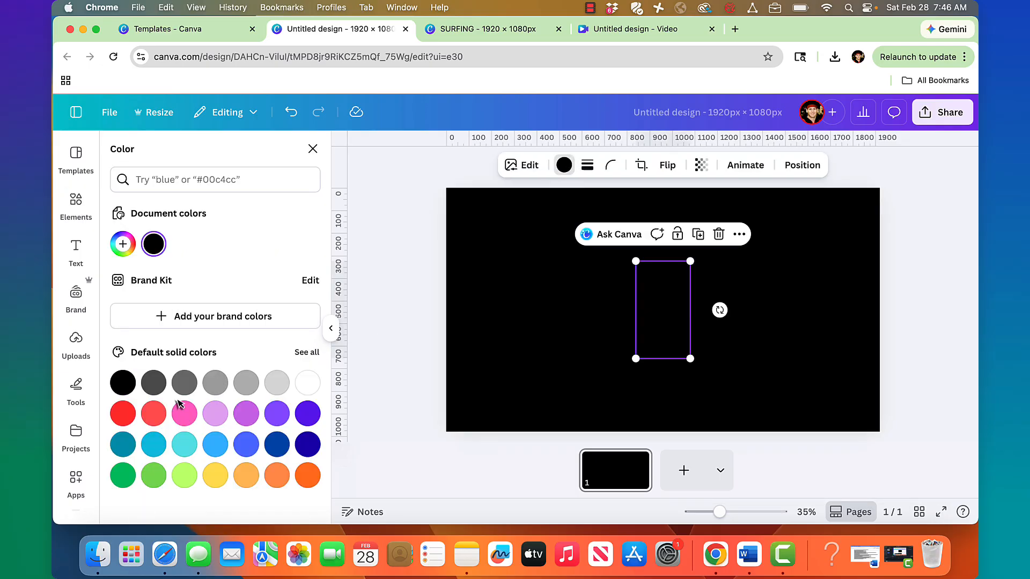
{"action": "left_click", "coordinate": [305, 388]}
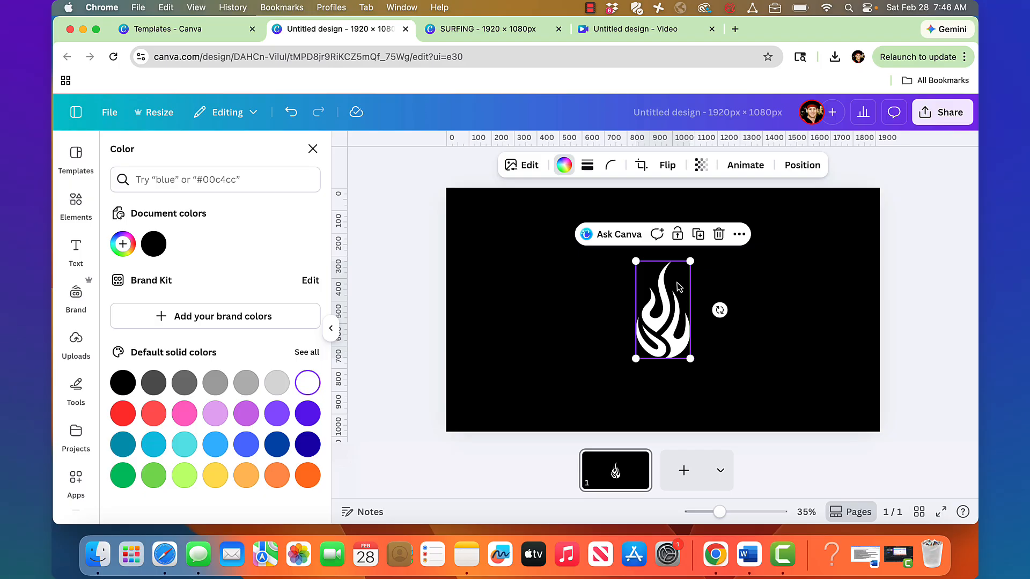
- Flip the white flame vertically and move it near the page's left edge, slightly above the middle
{"action": "left_click", "coordinate": [667, 165]}
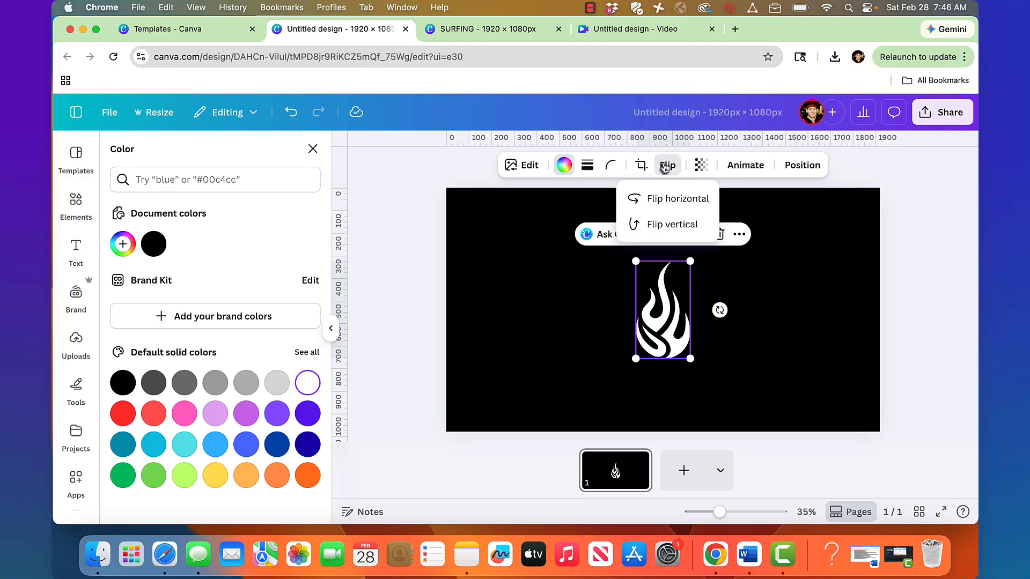
{"action": "left_click", "coordinate": [668, 225]}
{"action": "left_click_drag", "start_coordinate": [665, 290], "coordinate": [506, 265]}
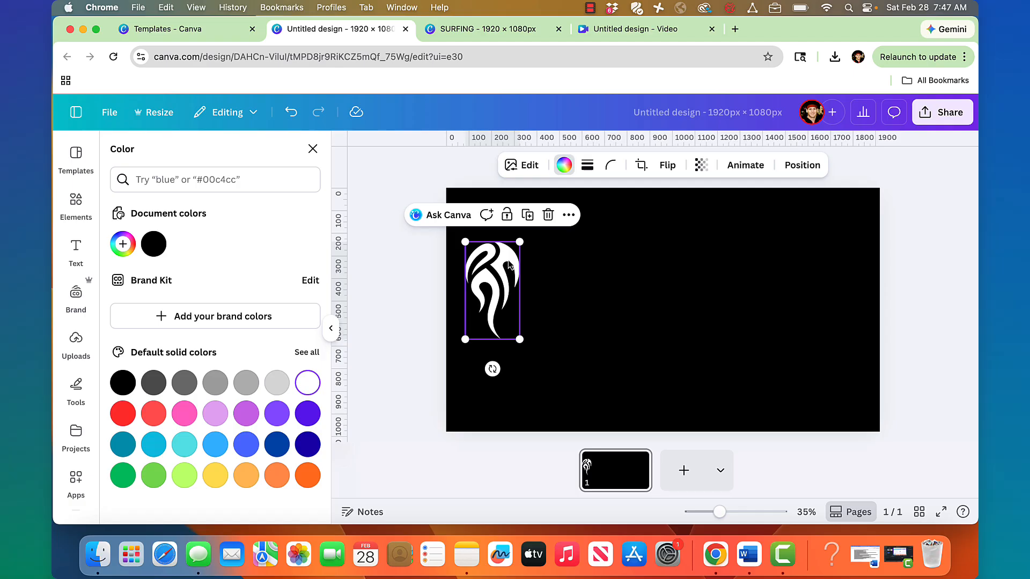
- Add a square from the basic shapes to the page and colour it white
{"action": "left_click", "coordinate": [76, 199]}
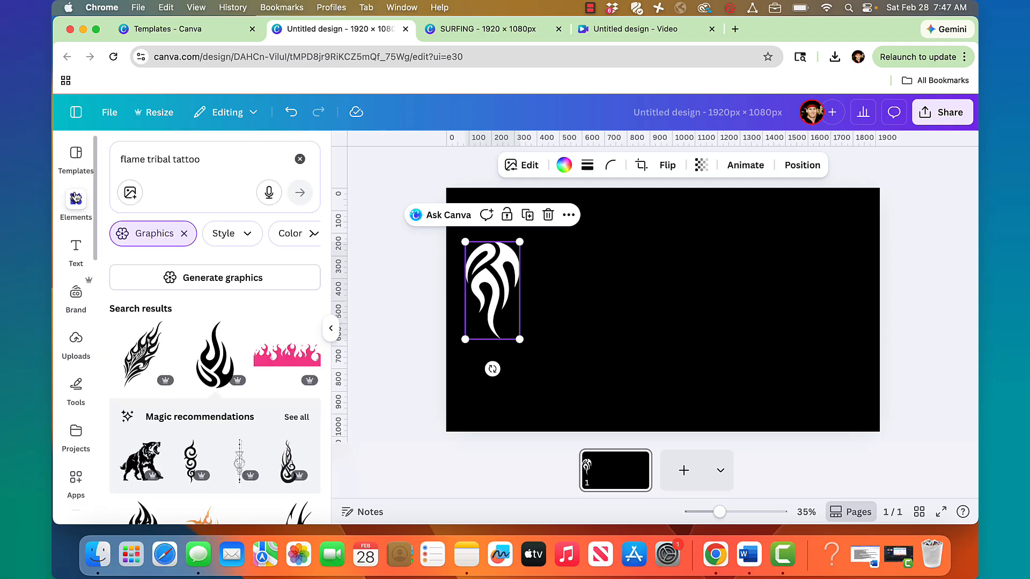
{"action": "left_click", "coordinate": [300, 158]}
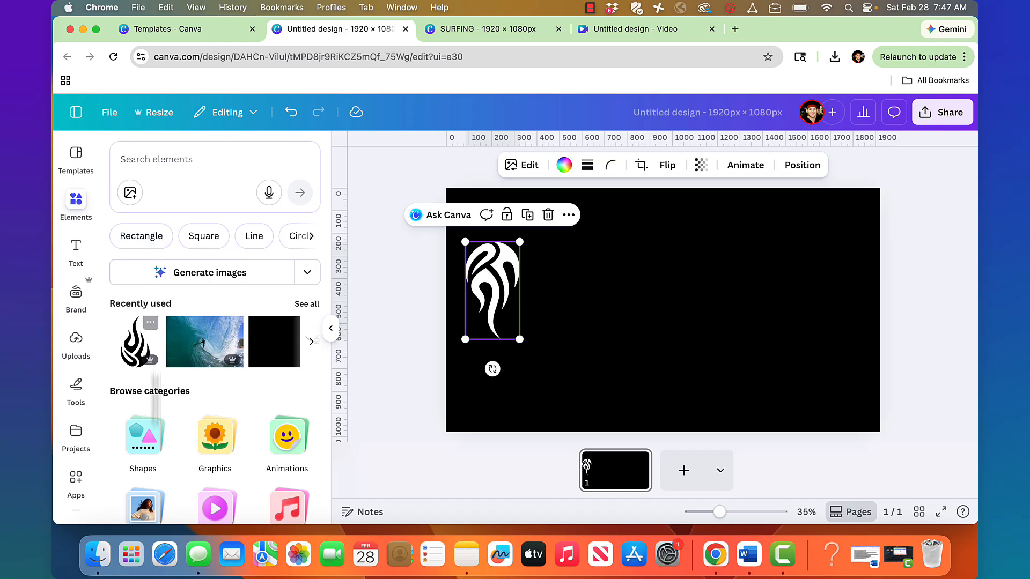
{"action": "scroll", "coordinate": [154, 410], "scroll_direction": "down", "scroll_amount": 1}
{"action": "left_click", "coordinate": [151, 409]}
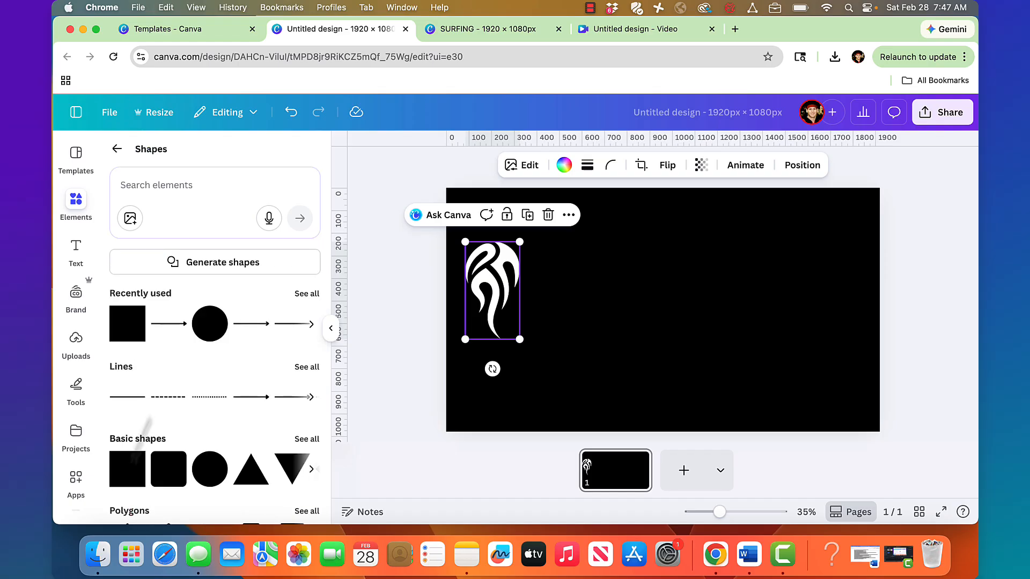
{"action": "left_click", "coordinate": [135, 462]}
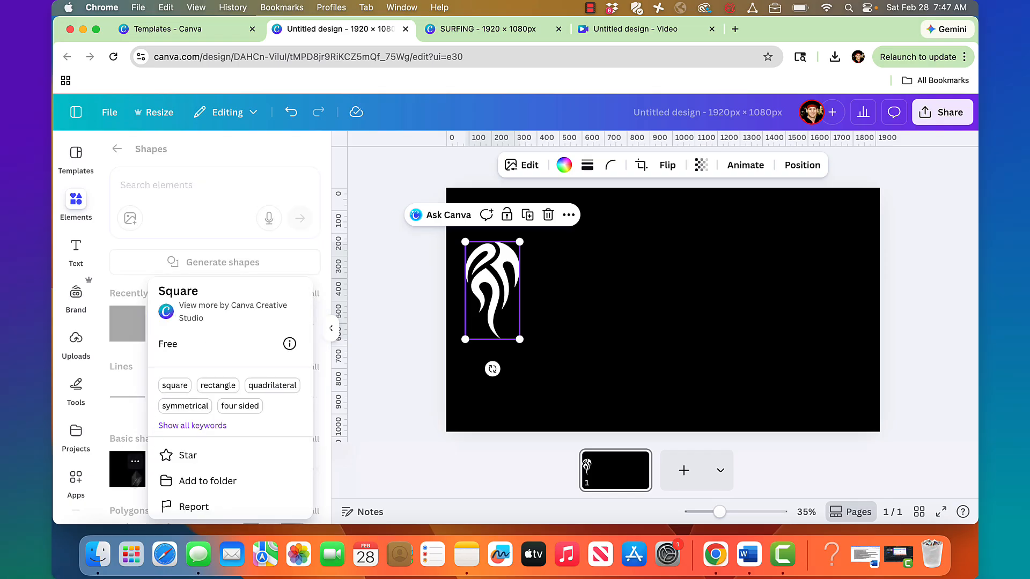
{"action": "left_click", "coordinate": [133, 480]}
{"action": "left_click", "coordinate": [133, 480]}
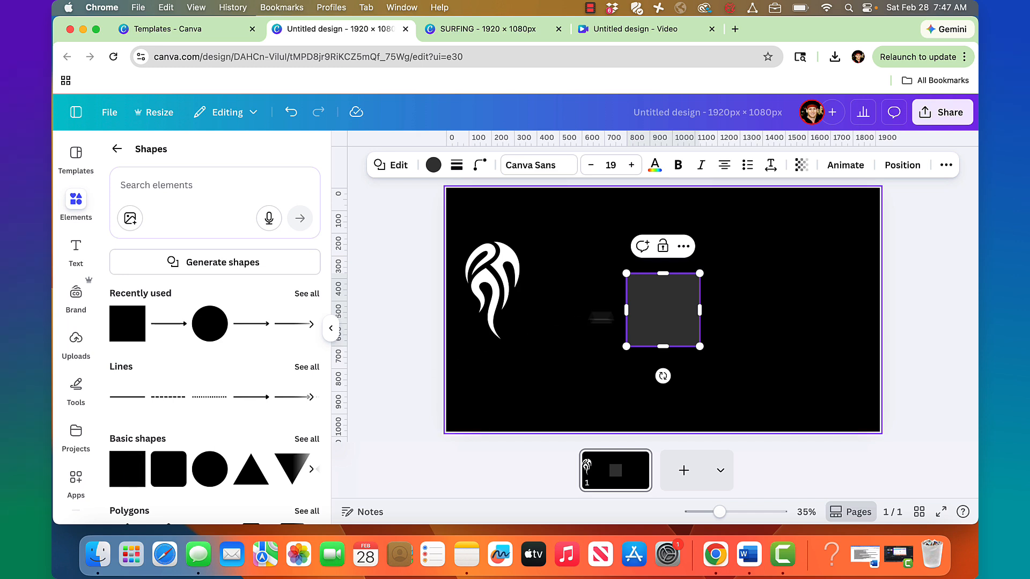
{"action": "left_click", "coordinate": [432, 166]}
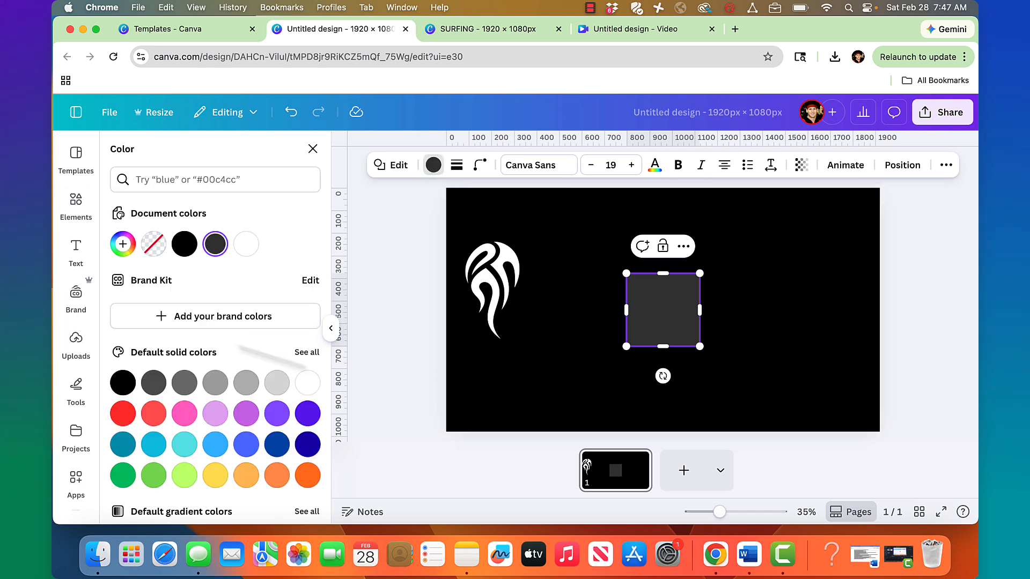
{"action": "left_click", "coordinate": [307, 382]}
- Fit the white square to the flame's width, place it over the flame's upper part and stretch it past the page's top edge
{"action": "left_click_drag", "start_coordinate": [663, 294], "coordinate": [520, 233]}
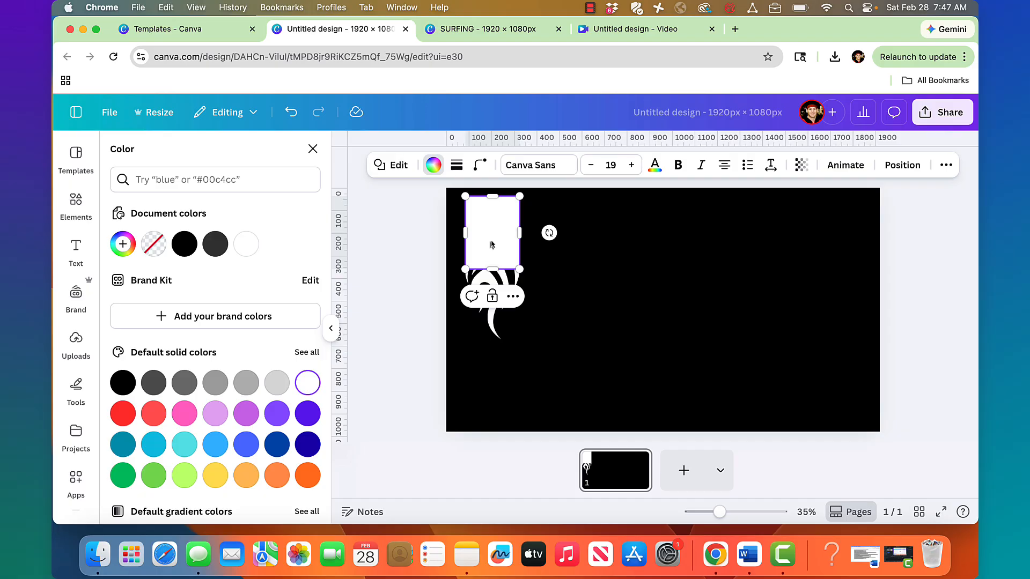
{"action": "left_click_drag", "start_coordinate": [492, 245], "coordinate": [490, 242]}
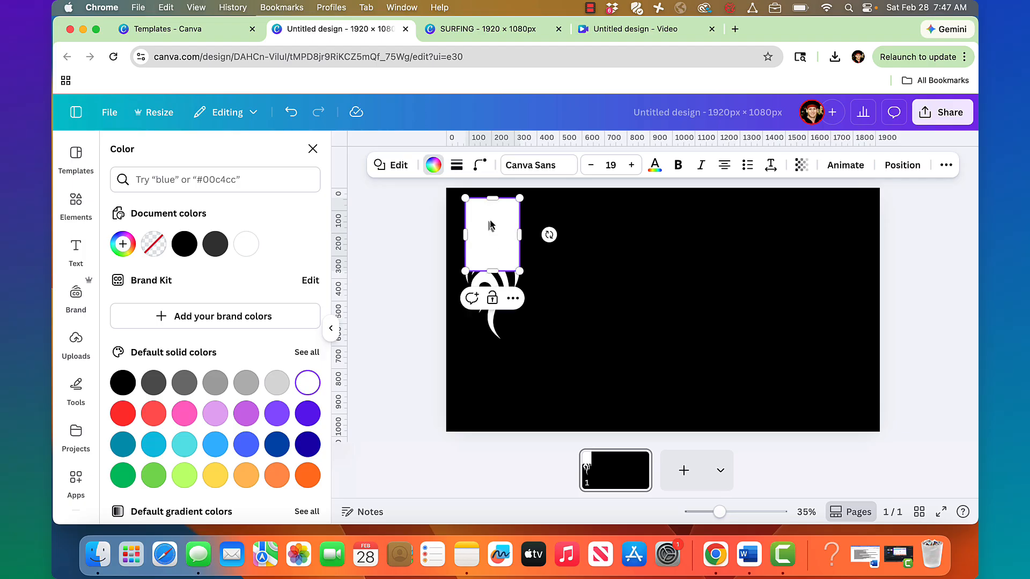
{"action": "left_click_drag", "start_coordinate": [492, 198], "coordinate": [488, 172]}
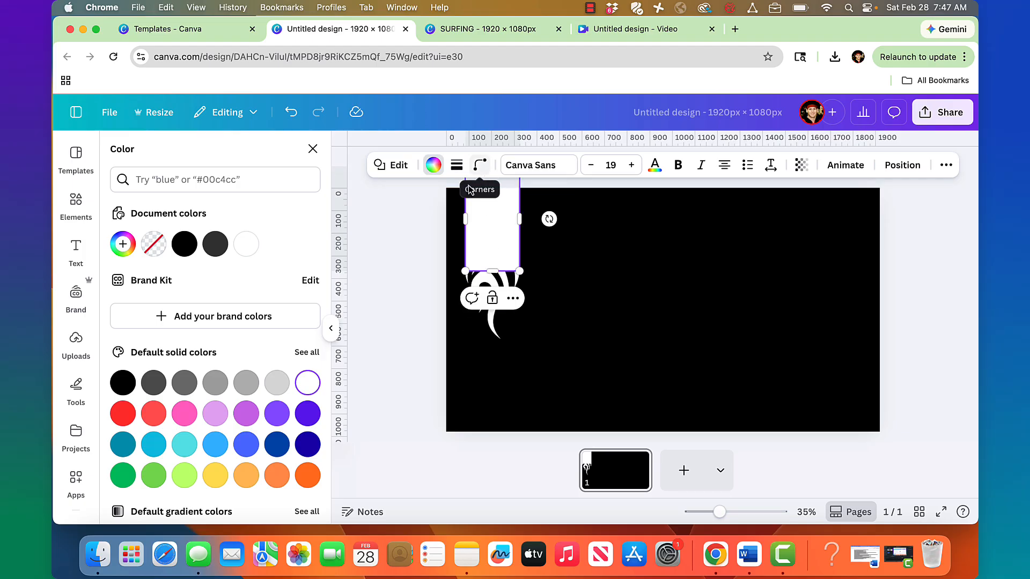
{"action": "left_click", "coordinate": [409, 227]}
{"action": "left_click", "coordinate": [585, 256]}
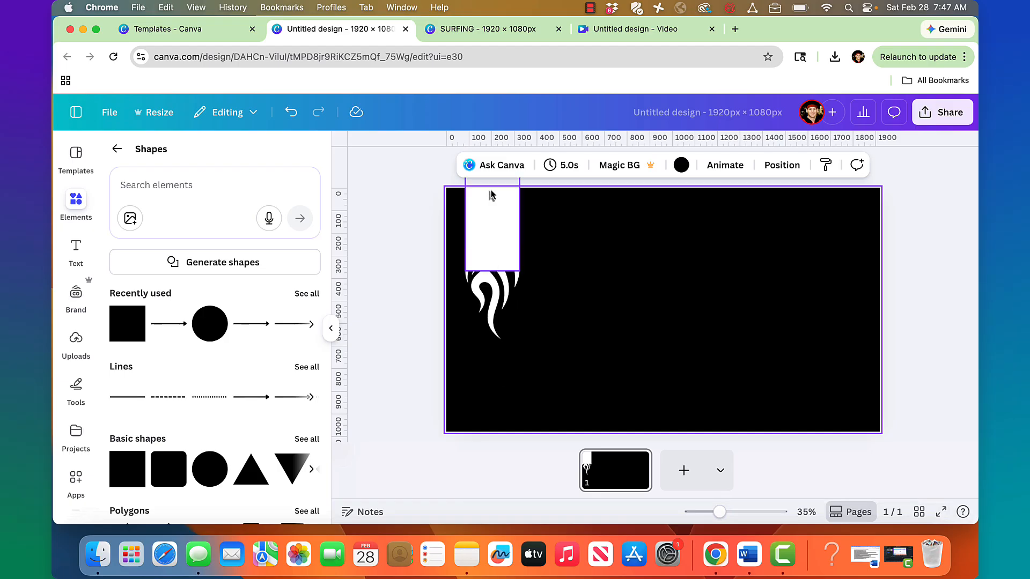
- Group the white rectangle with the flame and duplicate the group across the page to make six stripes
{"action": "left_click_drag", "start_coordinate": [389, 246], "coordinate": [557, 329]}
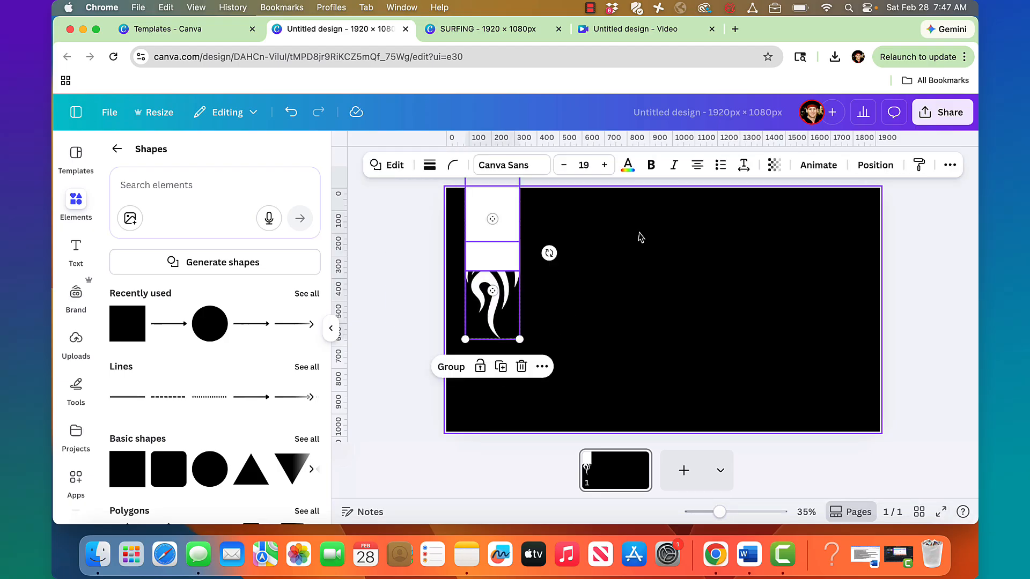
{"action": "key", "text": "super+g"}
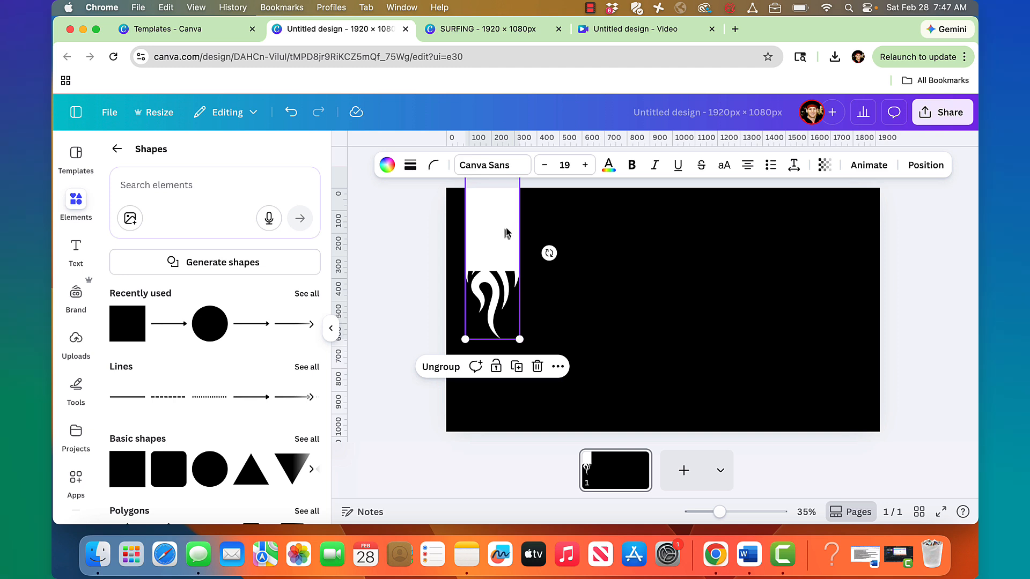
{"action": "left_click_drag", "start_coordinate": [505, 231], "coordinate": [838, 237]}
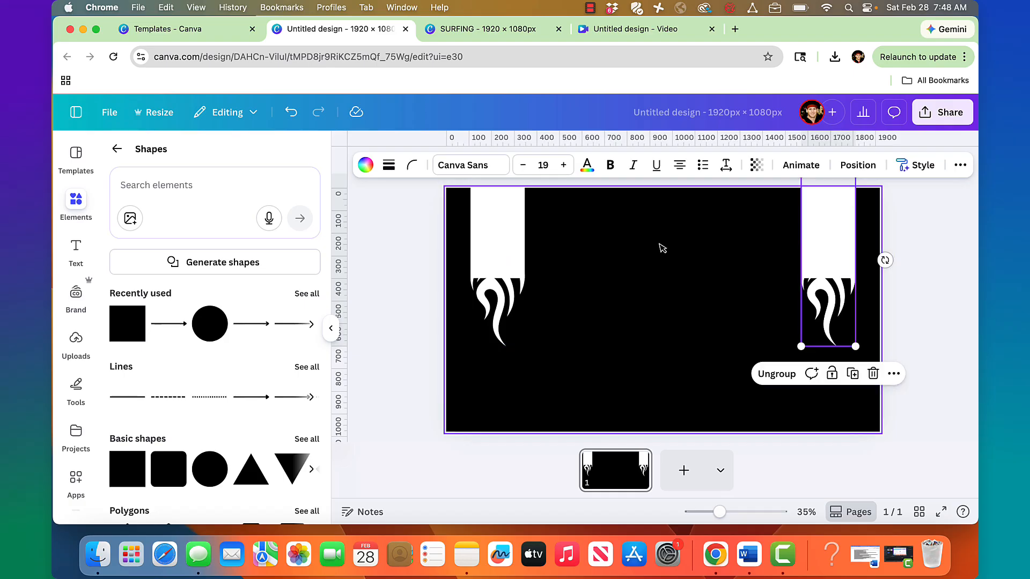
{"action": "left_click", "coordinate": [519, 248]}
{"action": "left_click_drag", "start_coordinate": [518, 248], "coordinate": [787, 252]}
- Select all six flame-tipped stripes and space them evenly horizontally
{"action": "left_click_drag", "start_coordinate": [872, 270], "coordinate": [396, 231]}
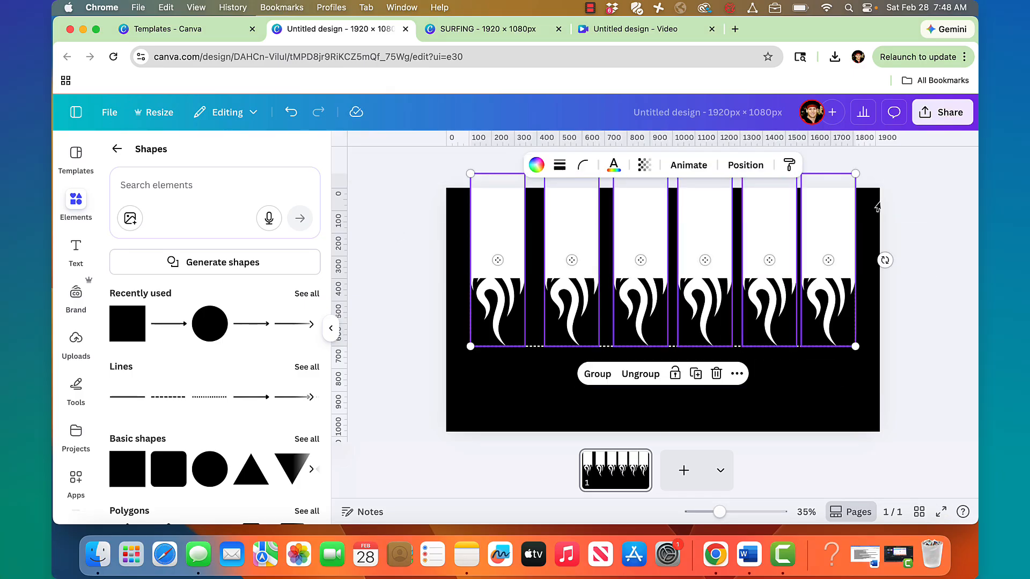
{"action": "left_click", "coordinate": [743, 167]}
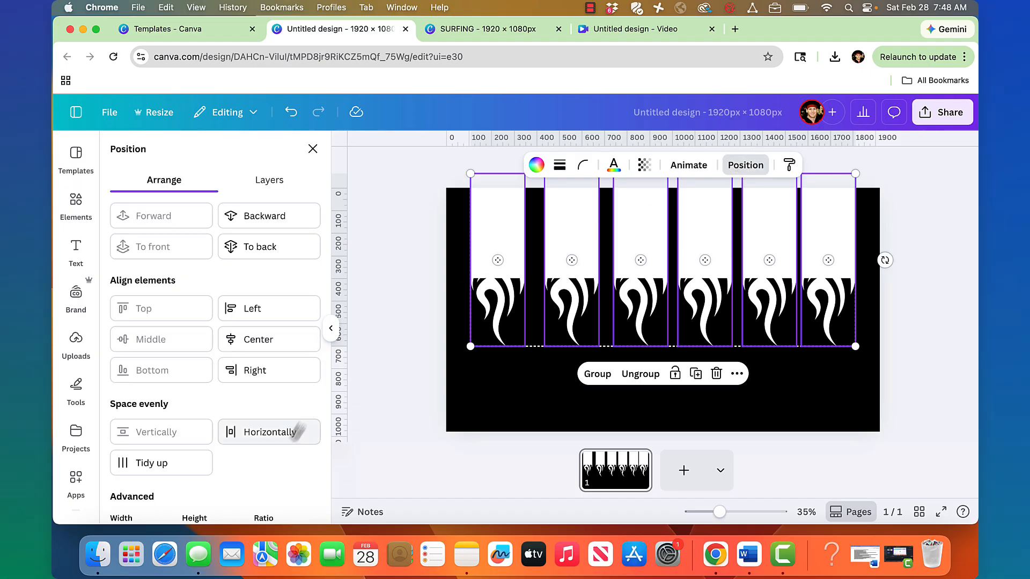
{"action": "left_click", "coordinate": [292, 432]}
{"action": "left_click", "coordinate": [406, 293]}
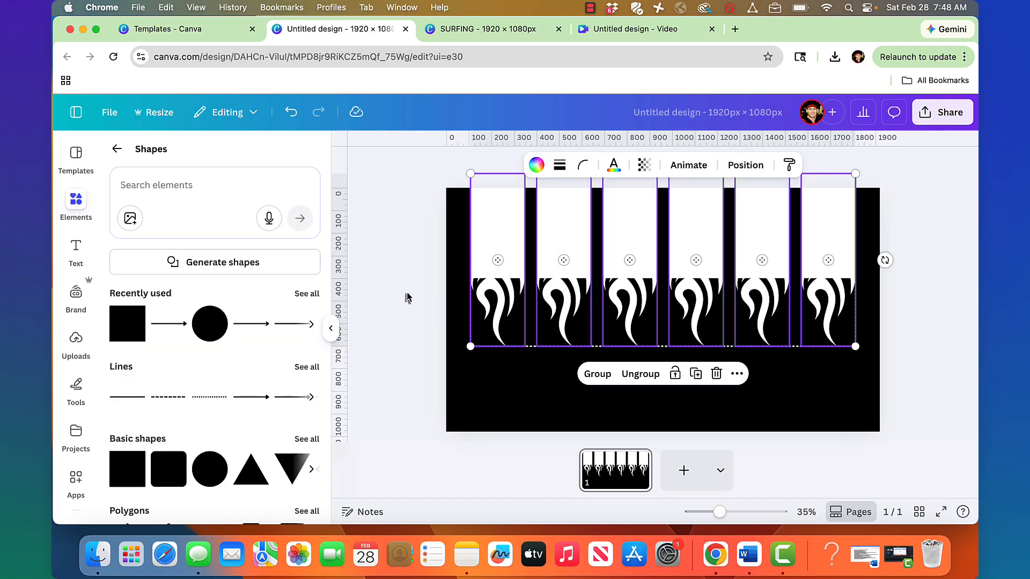
{"action": "left_click", "coordinate": [400, 245]}
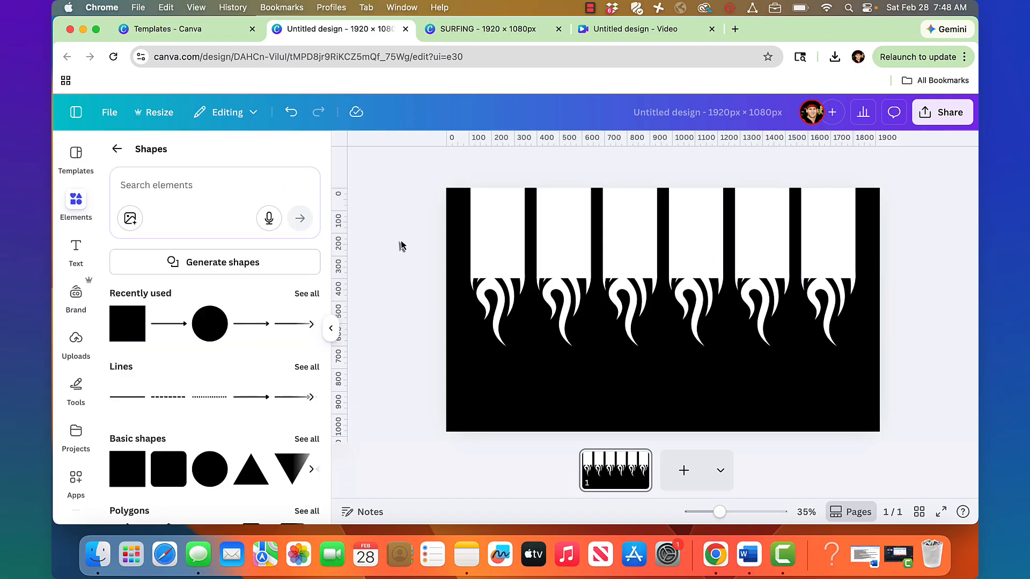
- Move the second stripe from the left up by about 40 px
{"action": "left_click", "coordinate": [561, 235]}
{"action": "key", "text": "shift+Up"}
{"action": "key", "text": "shift+Up"}
{"action": "key", "text": "shift+Up"}
{"action": "key", "text": "shift+Up"}
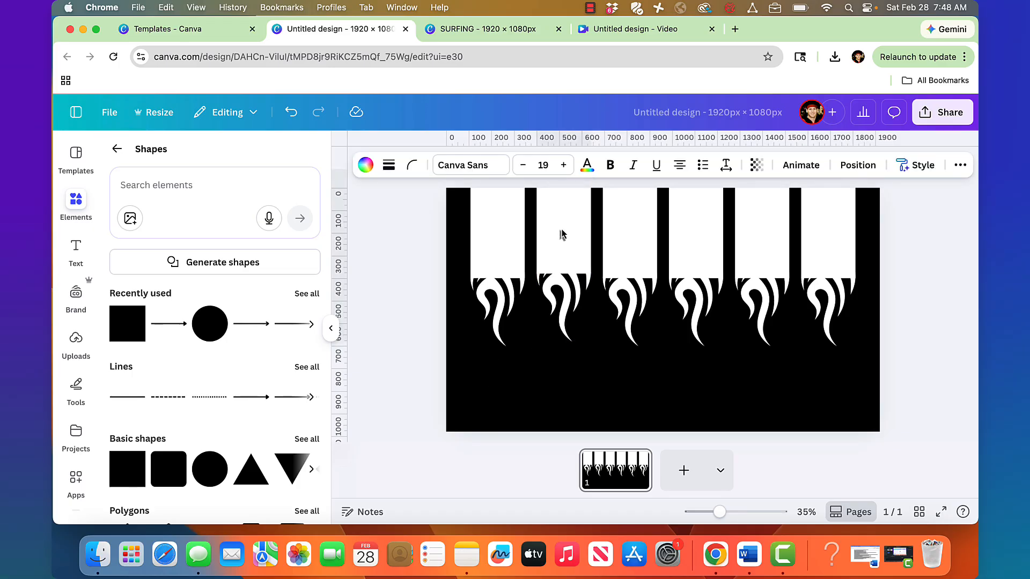
- Move the third stripe from the left up by about 70 px, so it sits higher than the second
{"action": "left_click", "coordinate": [634, 234]}
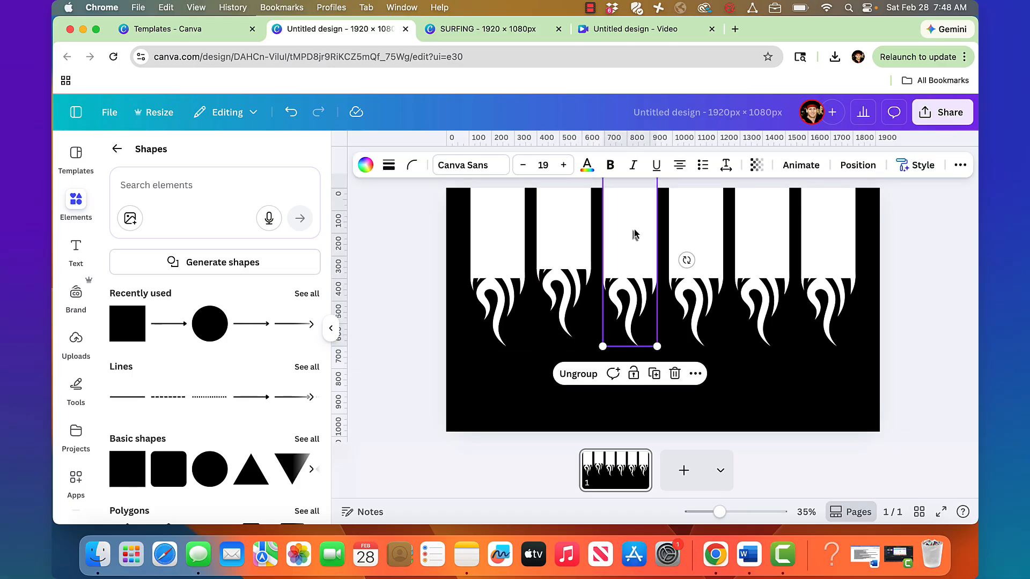
{"action": "key", "text": "shift+Up"}
{"action": "key", "text": "shift+Up"}
{"action": "key", "text": "shift+Up"}
{"action": "key", "text": "shift+Up"}
{"action": "key", "text": "shift+Up"}
{"action": "key", "text": "shift+Up"}
{"action": "key", "text": "shift+Up"}
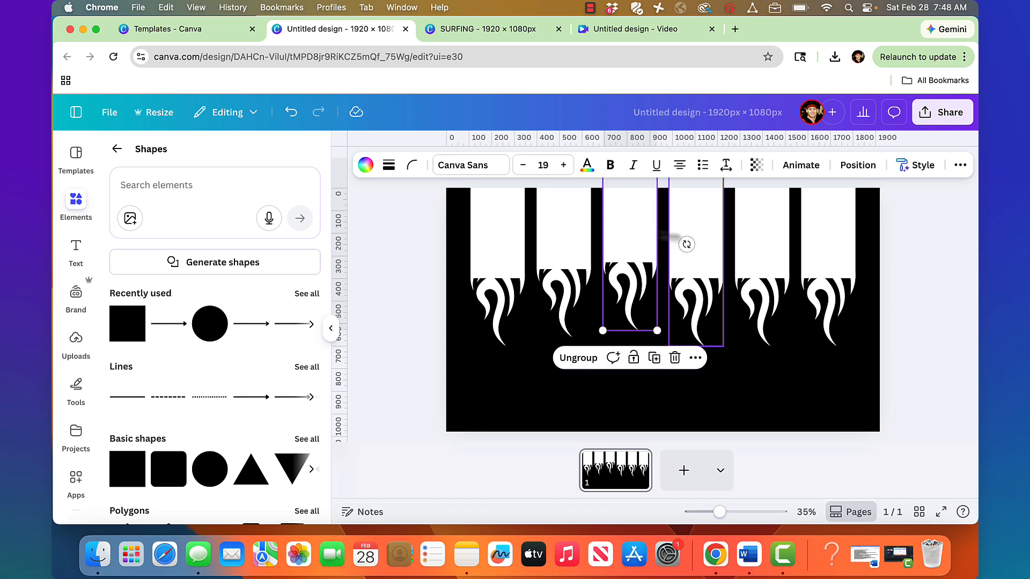
- Move the fourth stripe up by about 60 px and the fifth by about 20 px, leaving the sixth in place
{"action": "left_click", "coordinate": [696, 237]}
{"action": "key", "text": "shift+Up"}
{"action": "key", "text": "shift+Up"}
{"action": "key", "text": "shift+Up"}
{"action": "key", "text": "shift+Up"}
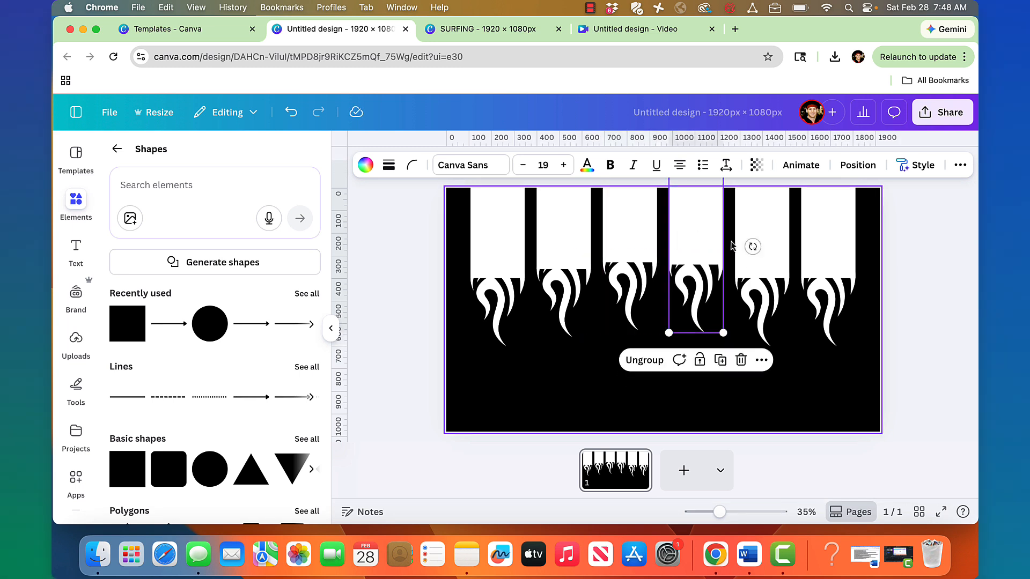
{"action": "key", "text": "Escape"}
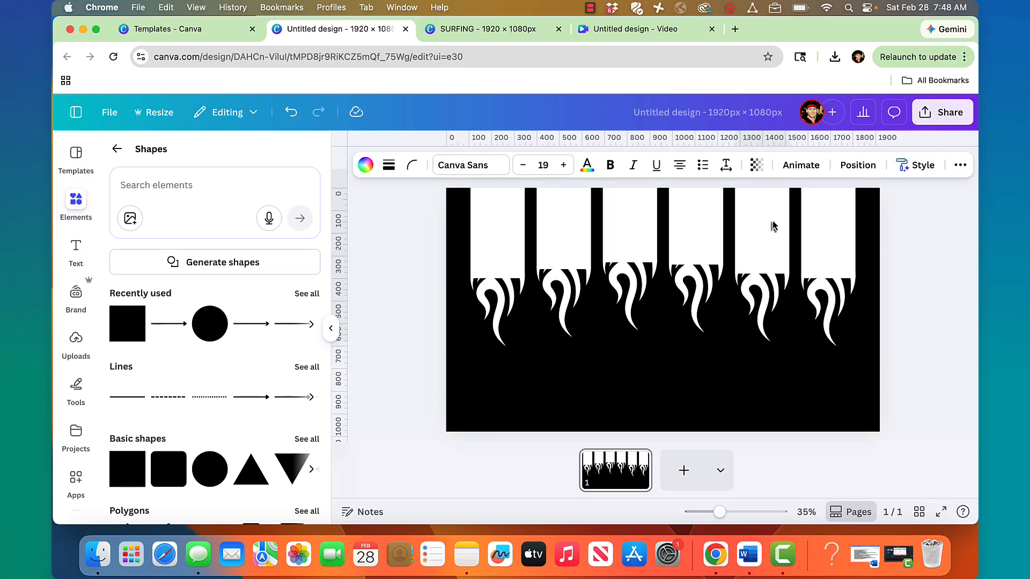
{"action": "left_click", "coordinate": [772, 225]}
{"action": "left_click", "coordinate": [380, 246]}
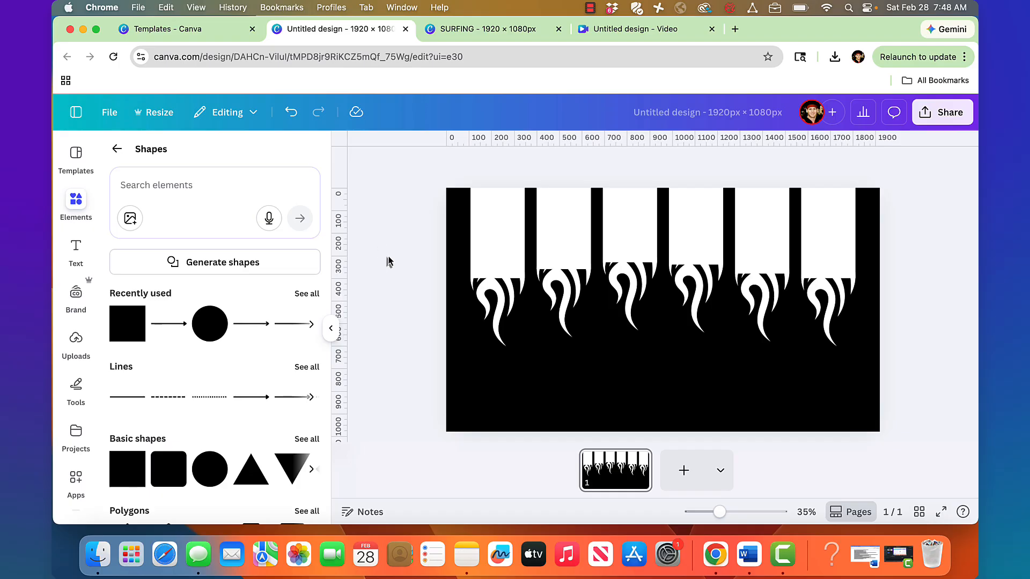
- Add a text box in the Norwester font and replace its placeholder text with "SURFING"
{"action": "left_click", "coordinate": [75, 256]}
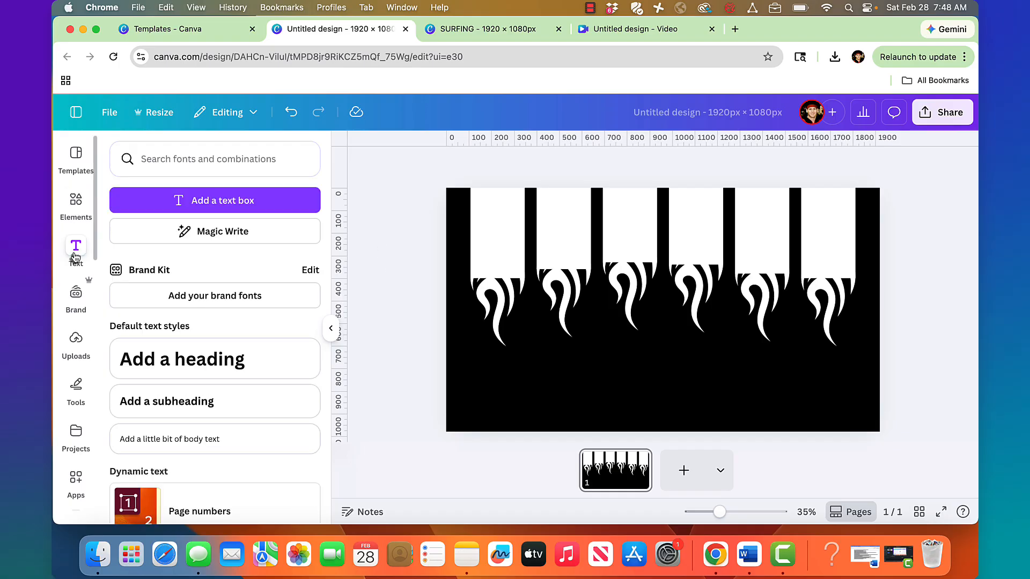
{"action": "left_click", "coordinate": [230, 200]}
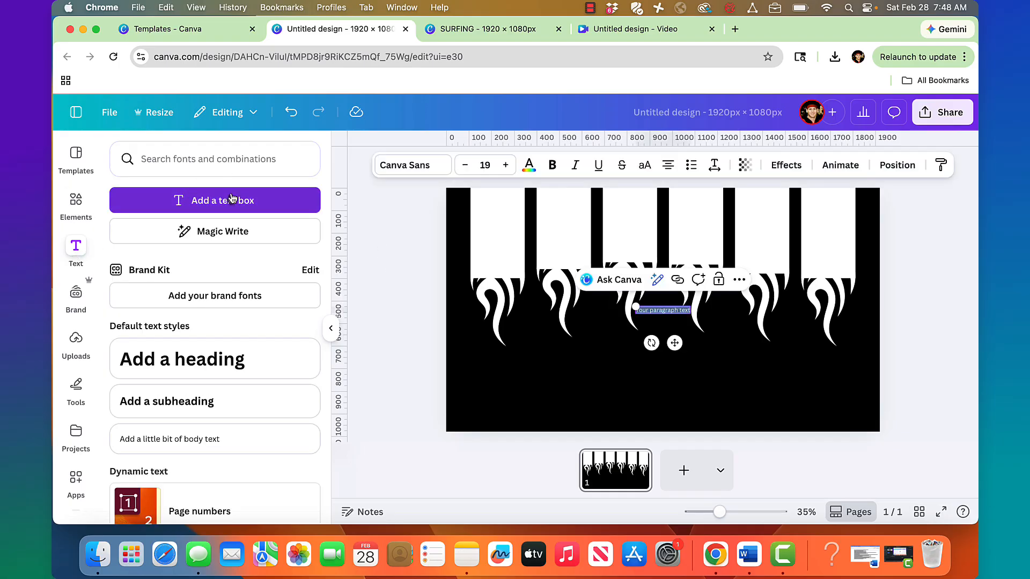
{"action": "left_click", "coordinate": [225, 163]}
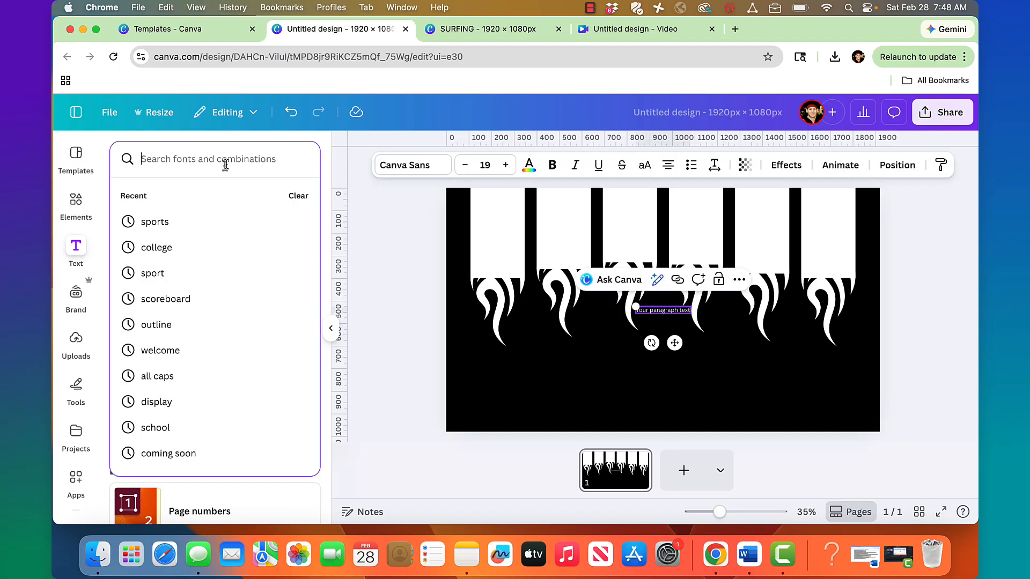
{"action": "left_click", "coordinate": [426, 169]}
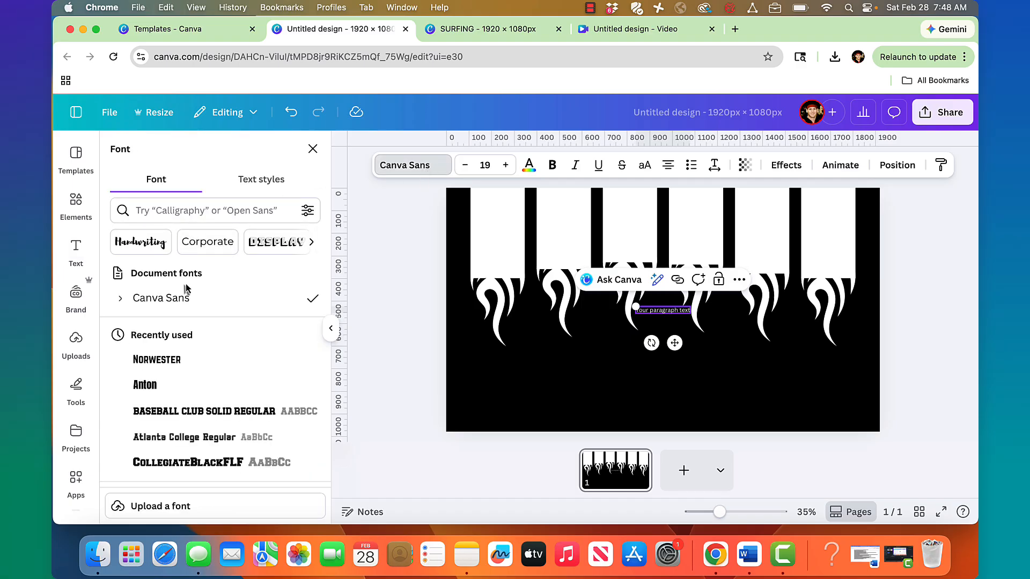
{"action": "left_click", "coordinate": [175, 370]}
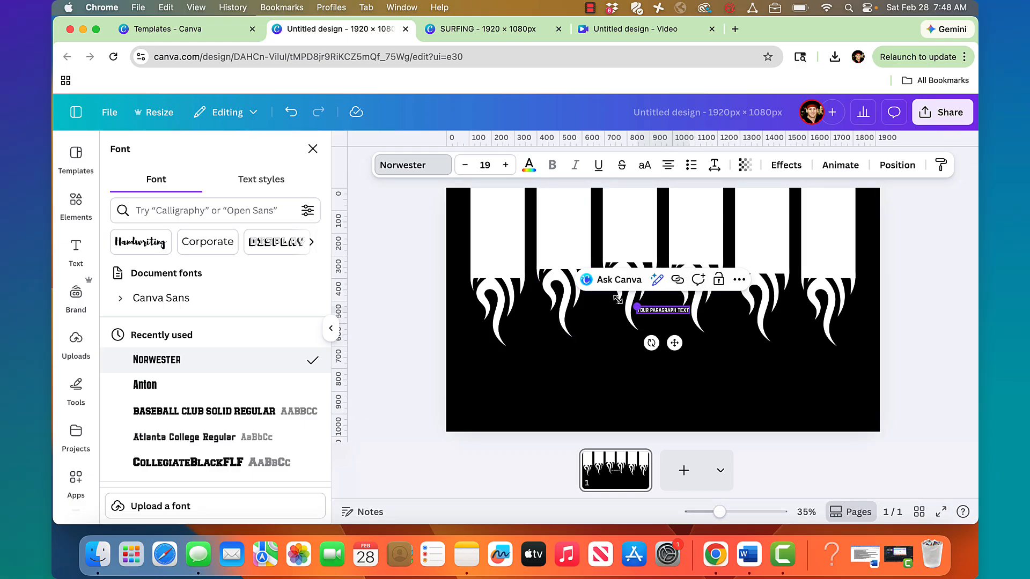
{"action": "left_click_drag", "start_coordinate": [618, 299], "coordinate": [526, 287]}
{"action": "double_click", "coordinate": [669, 309]}
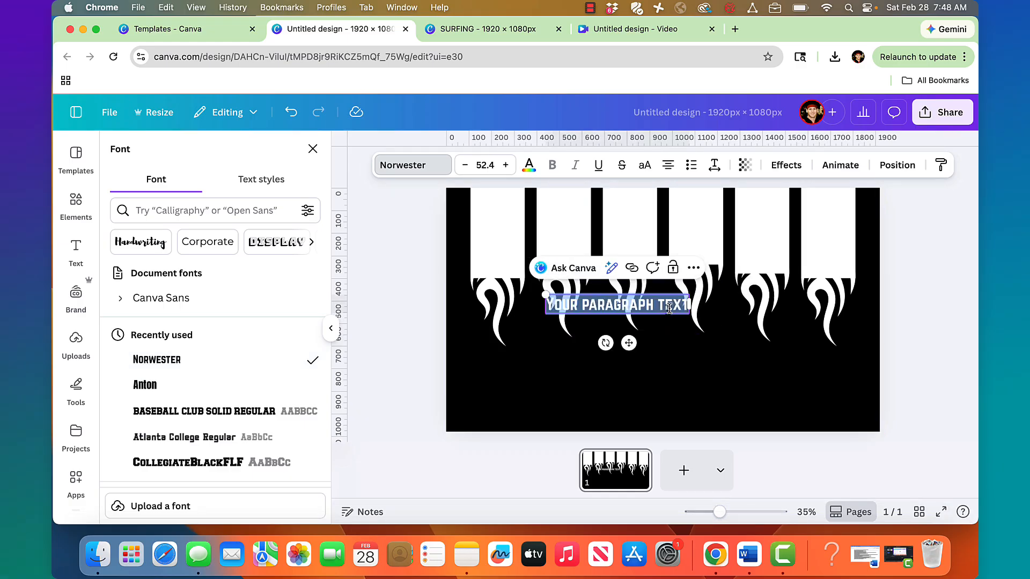
{"action": "type", "text": "SURFING"}
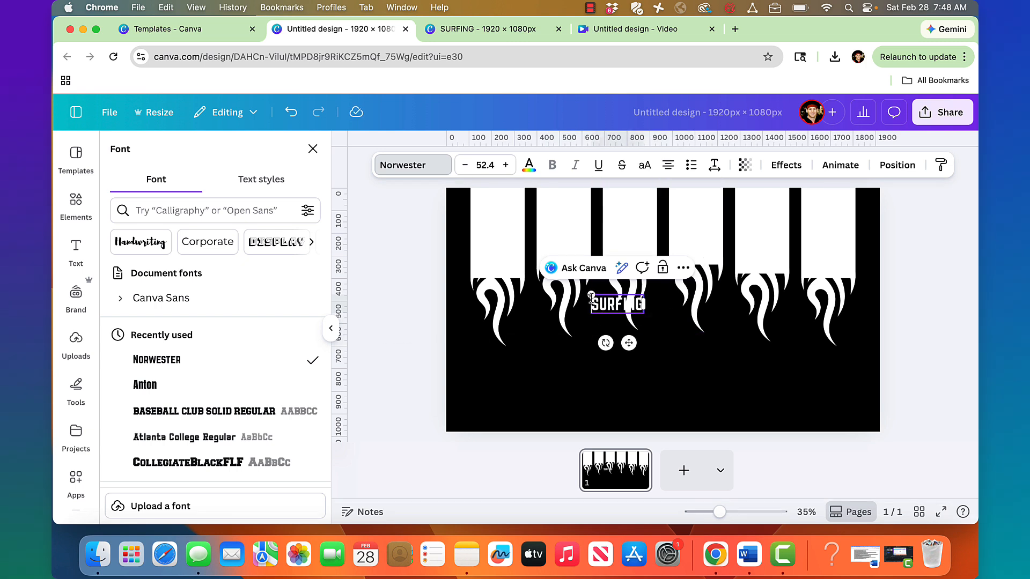
- Enlarge the SURFING lettering to font size 310 and move it below the stripes, near the page's bottom edge
{"action": "left_click_drag", "start_coordinate": [590, 296], "coordinate": [476, 254]}
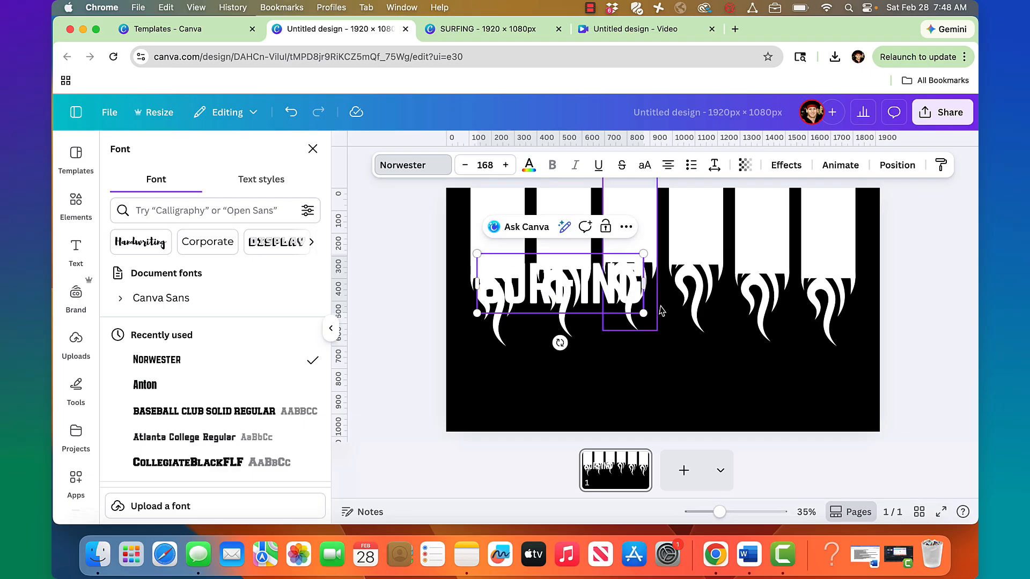
{"action": "left_click_drag", "start_coordinate": [643, 312], "coordinate": [784, 363]}
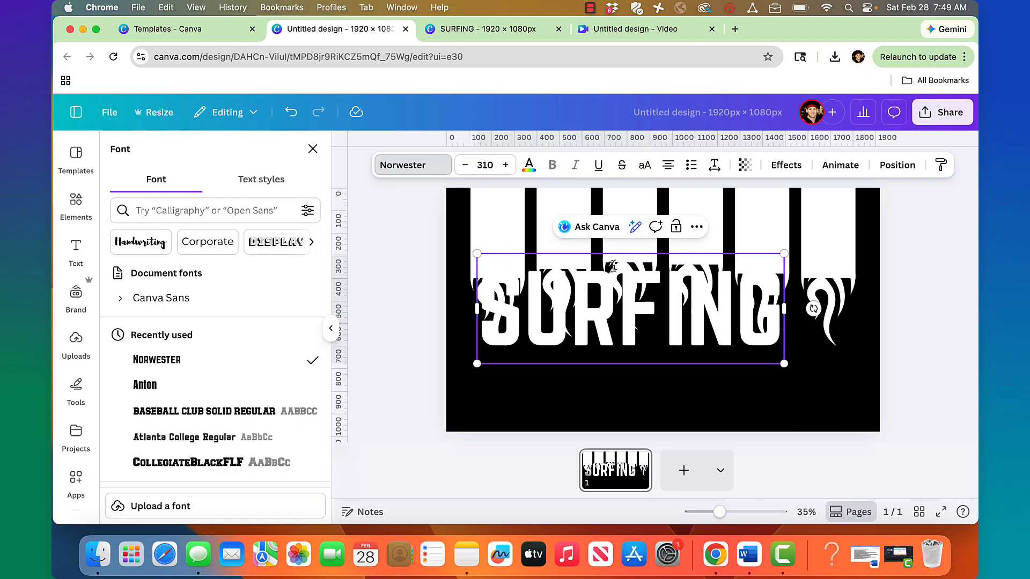
{"action": "left_click", "coordinate": [436, 331]}
{"action": "left_click_drag", "start_coordinate": [570, 319], "coordinate": [609, 399]}
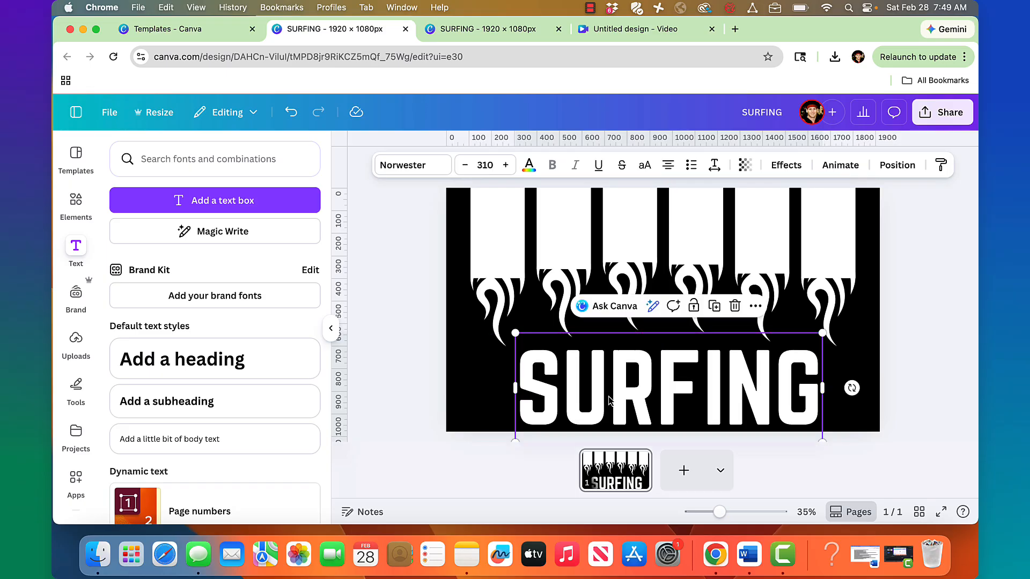
- Nudge the first and sixth stripes up by about 10 px to clear space above the SURFING lettering
{"action": "left_click", "coordinate": [507, 323]}
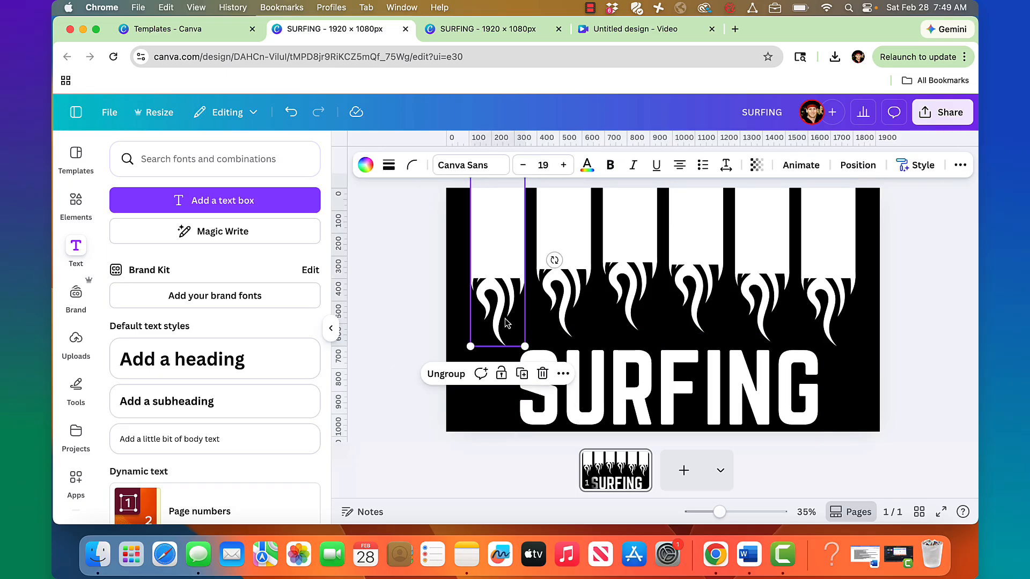
{"action": "left_click", "coordinate": [854, 293]}
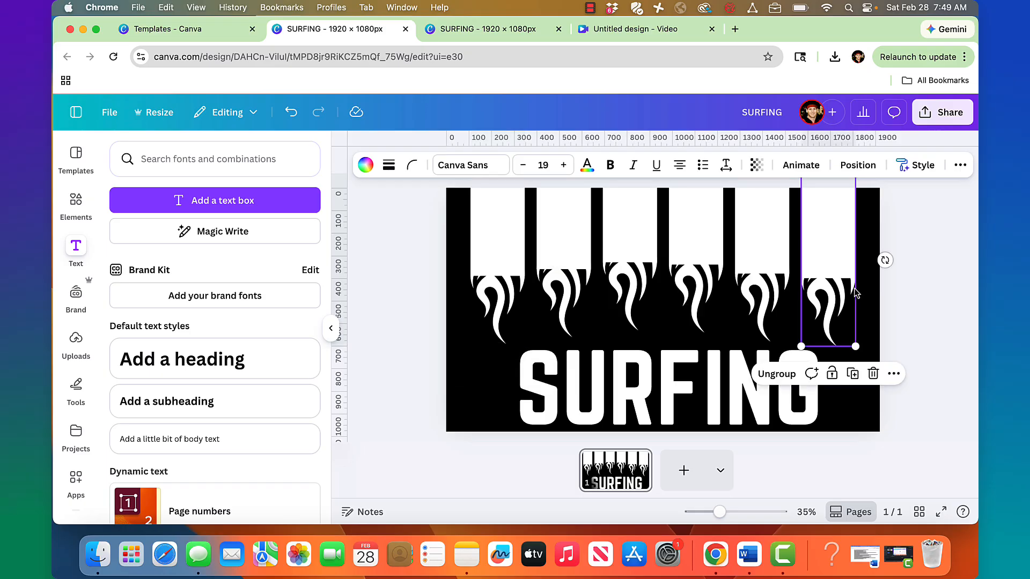
{"action": "key", "text": "shift+Up"}
{"action": "left_click", "coordinate": [950, 278]}
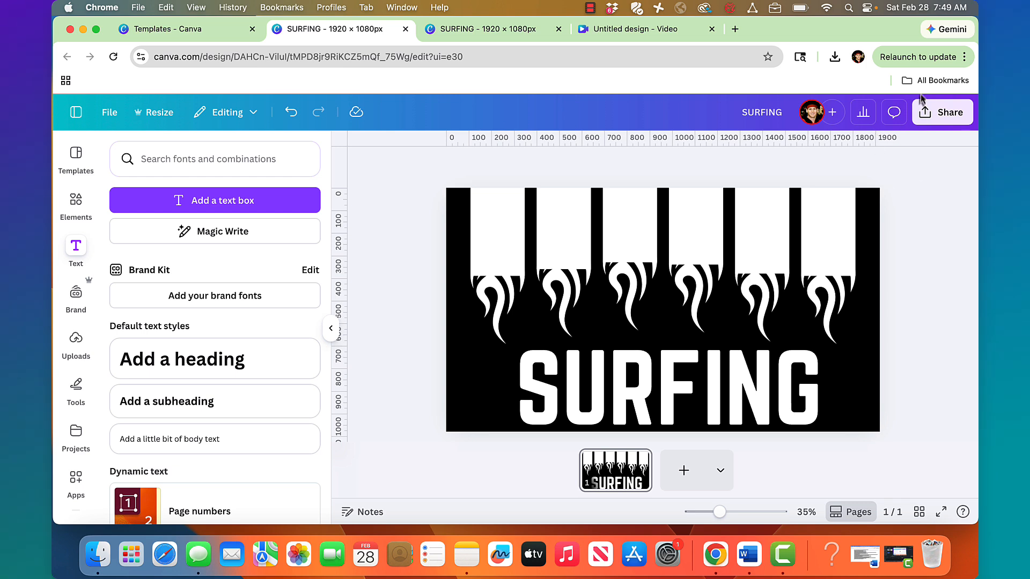
- Download the finished page as a PNG at 1,920 × 1,080 px
{"action": "left_click", "coordinate": [835, 56]}
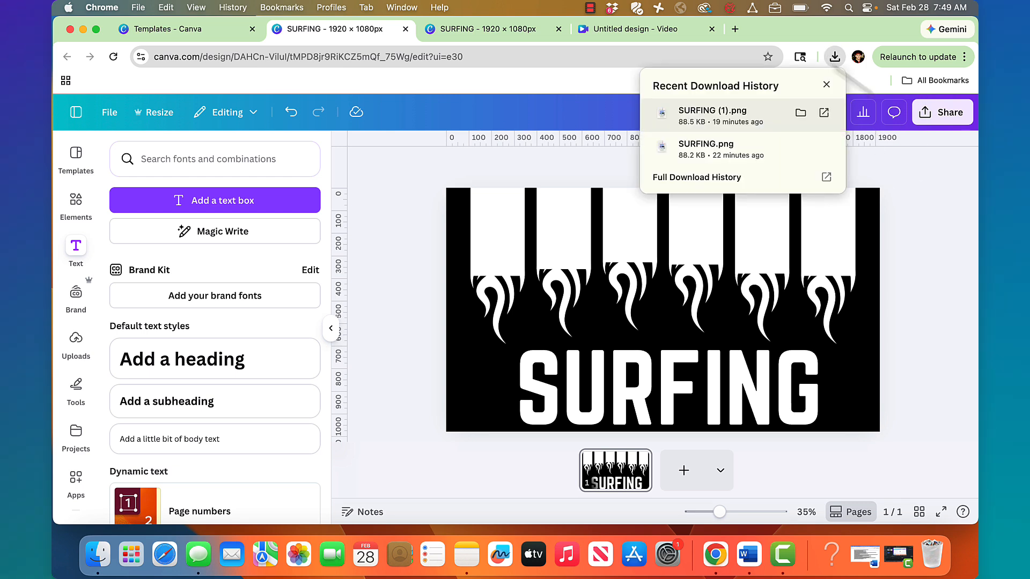
{"action": "left_click", "coordinate": [945, 203]}
{"action": "left_click", "coordinate": [942, 112]}
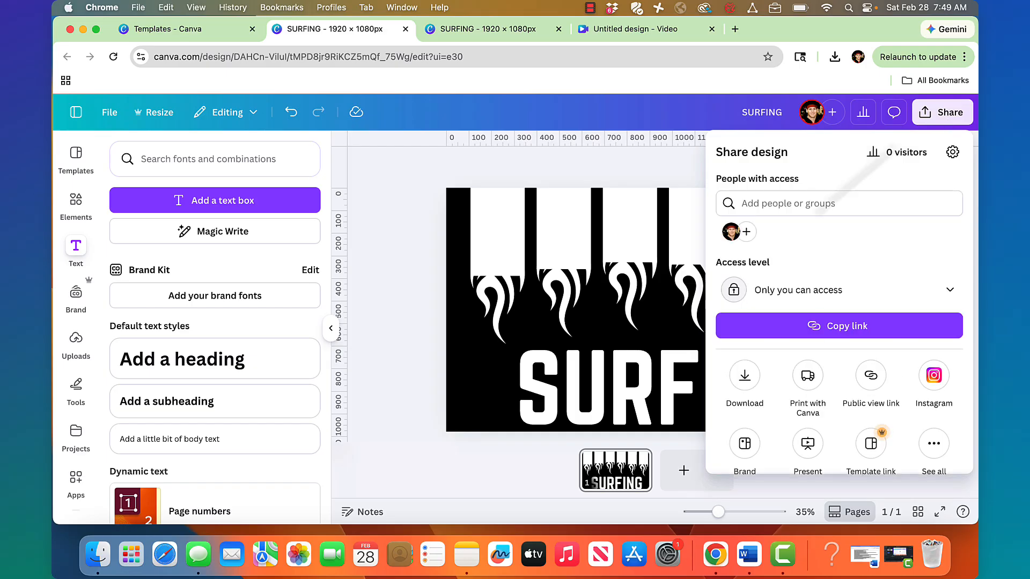
{"action": "left_click", "coordinate": [744, 375]}
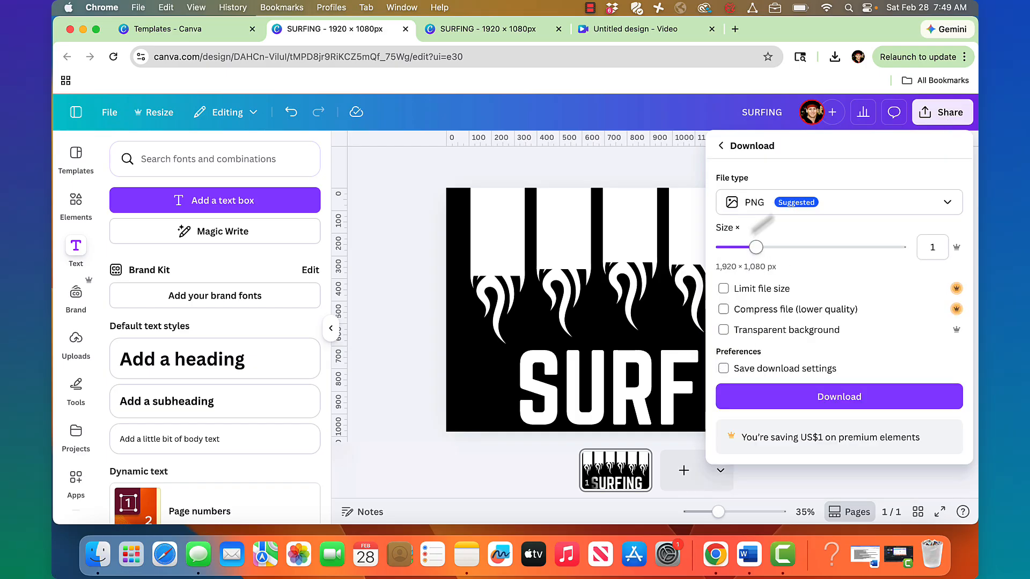
{"action": "left_click", "coordinate": [852, 397]}
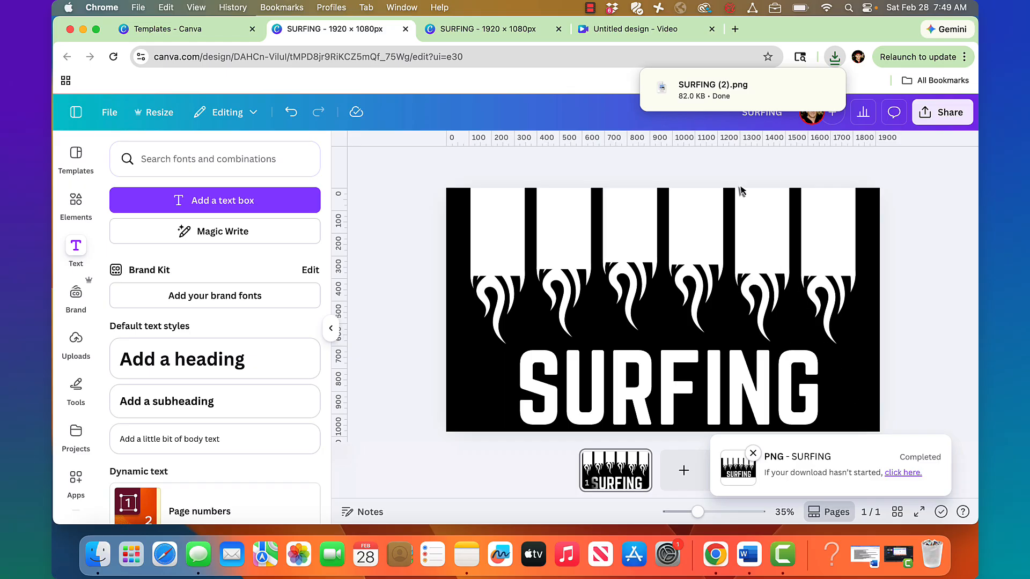
- Add a second page, insert the downloaded SURFING (2).png on it and enlarge it to fill the page at 1,920 × 1,080 px
{"action": "left_click", "coordinate": [684, 470]}
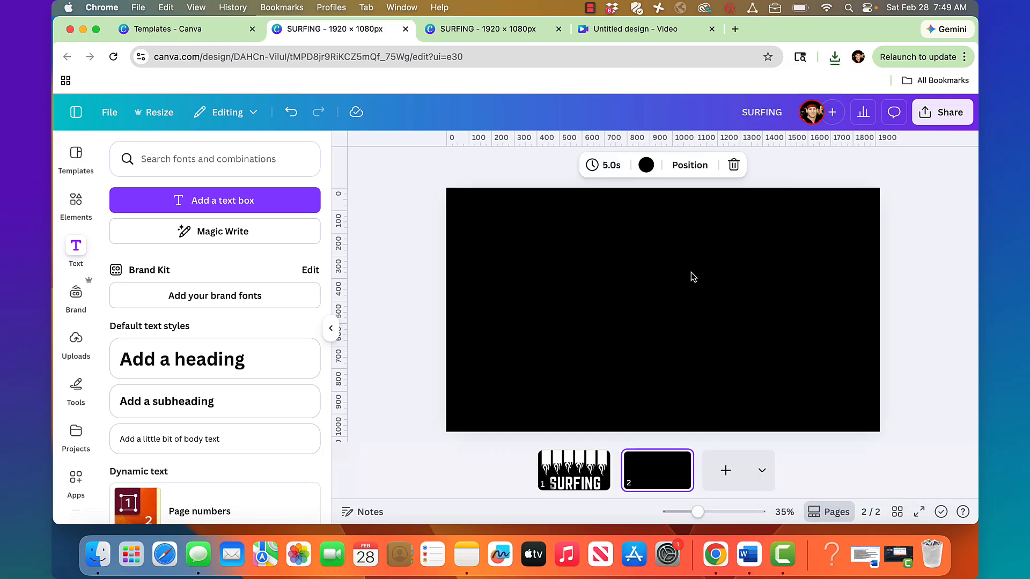
{"action": "left_click", "coordinate": [832, 59]}
{"action": "left_click_drag", "start_coordinate": [743, 115], "coordinate": [579, 325]}
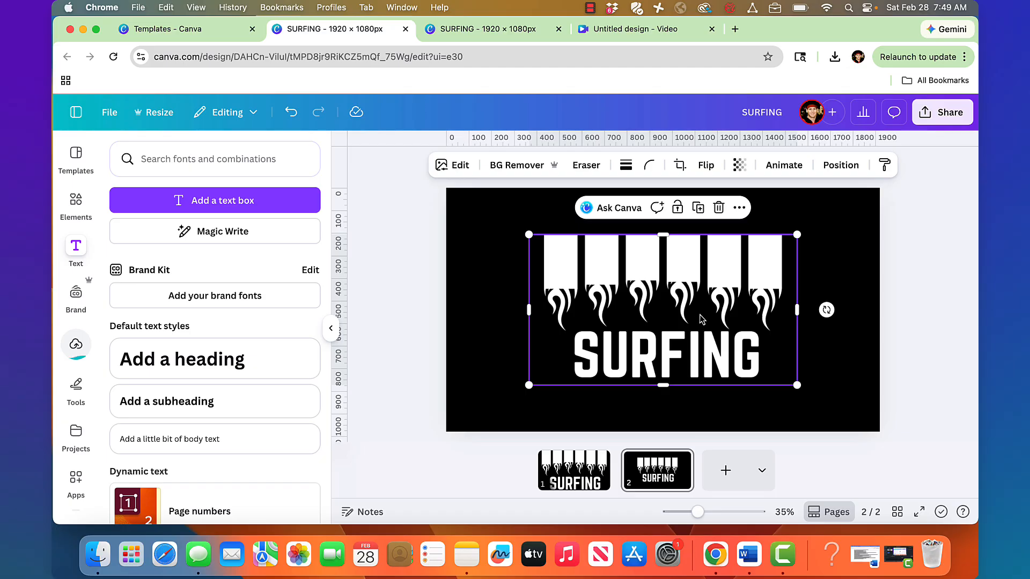
{"action": "left_click_drag", "start_coordinate": [799, 386], "coordinate": [877, 434]}
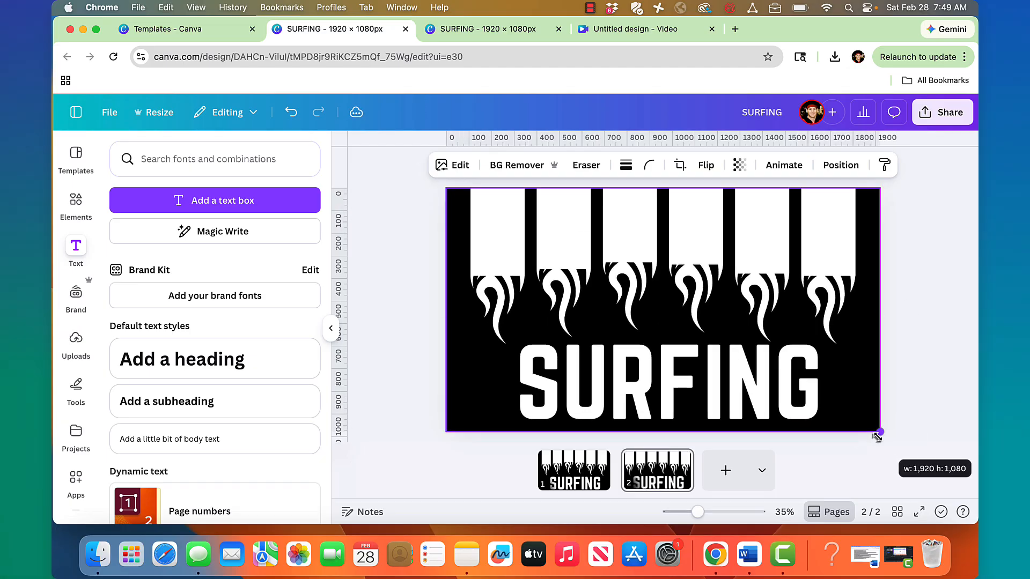
{"action": "left_click", "coordinate": [944, 348]}
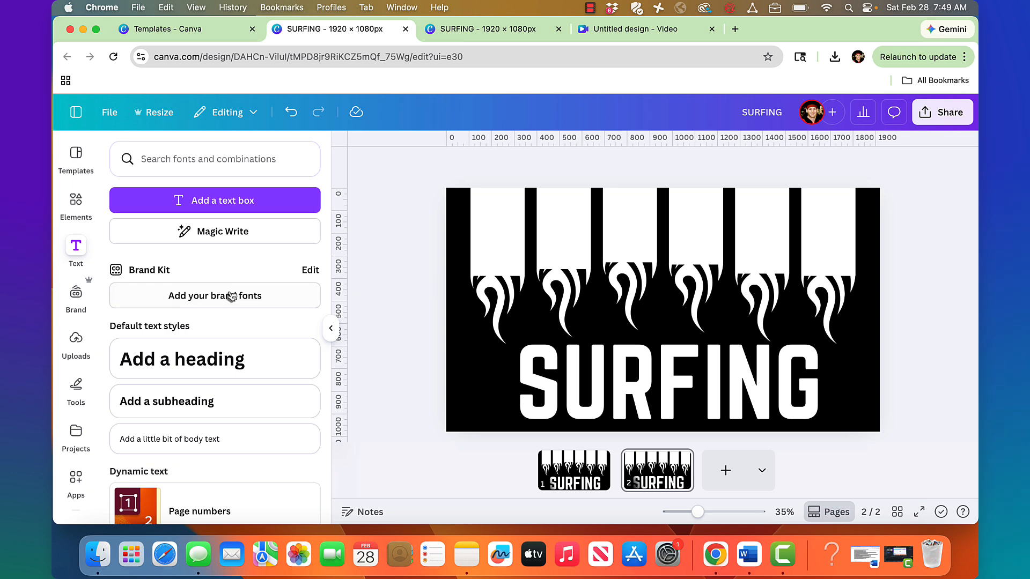
- Search the photo library for "surfing" and add the photo of a surfer inside a curling blue-green wave to the second page
{"action": "left_click", "coordinate": [81, 212]}
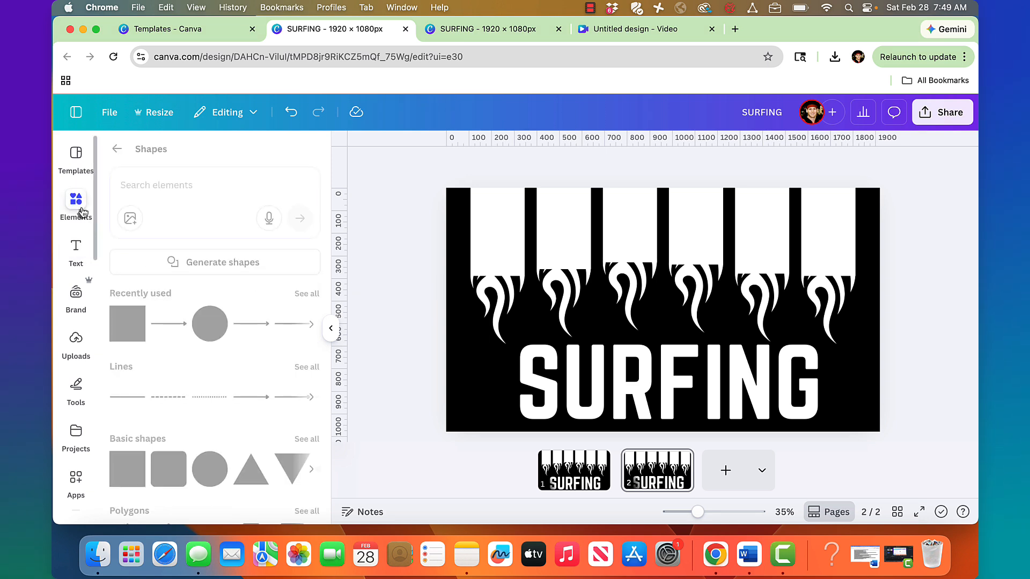
{"action": "left_click", "coordinate": [117, 150]}
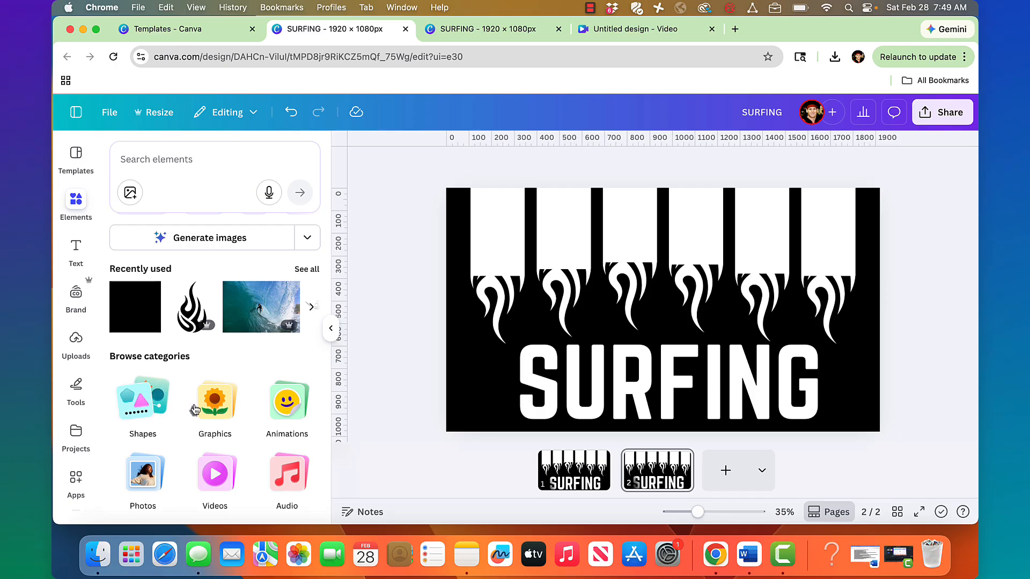
{"action": "left_click", "coordinate": [142, 473]}
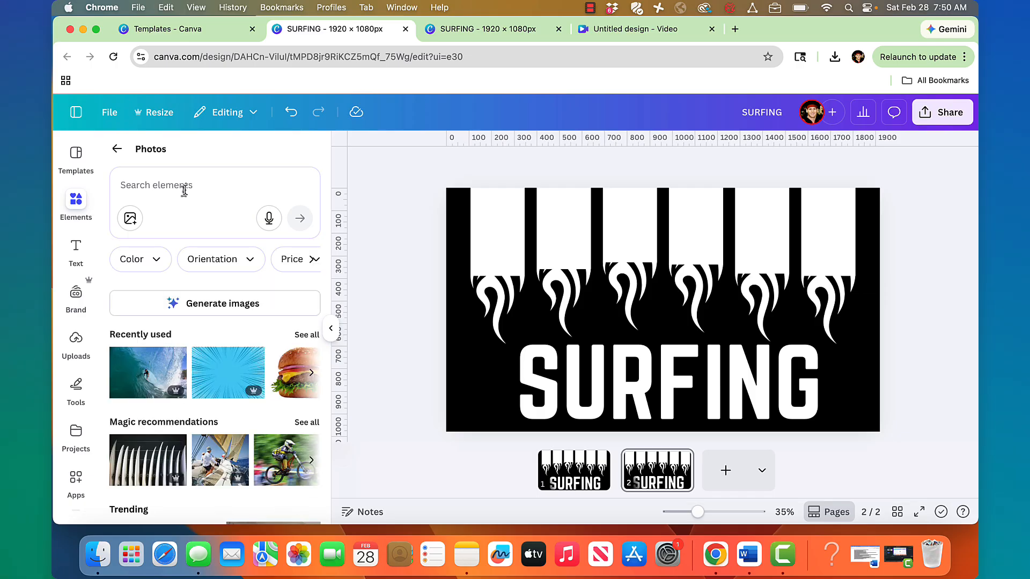
{"action": "left_click", "coordinate": [184, 190]}
{"action": "type", "text": "surfing"}
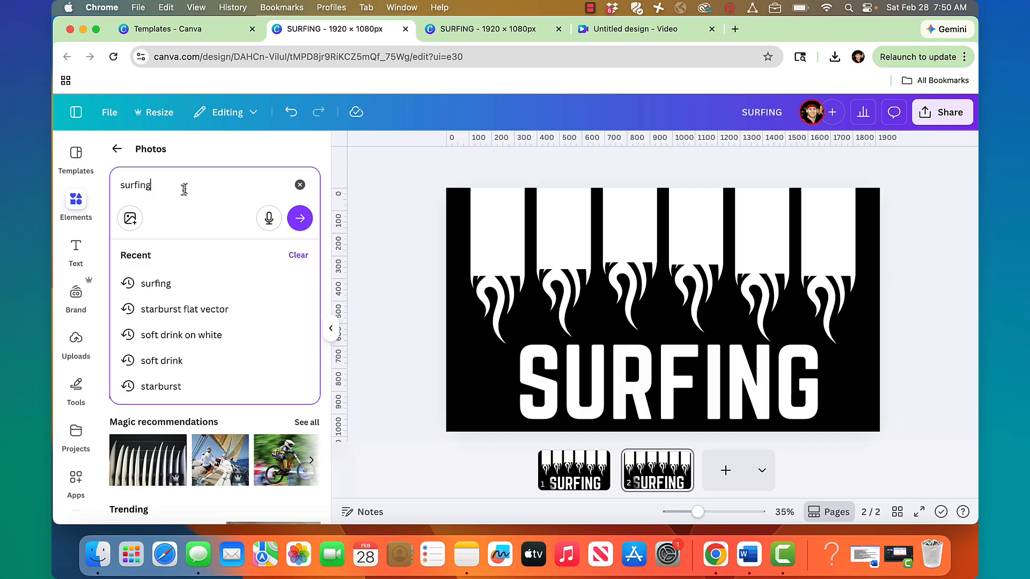
{"action": "key", "text": "Return"}
{"action": "scroll", "coordinate": [197, 412], "scroll_direction": "down", "scroll_amount": 3}
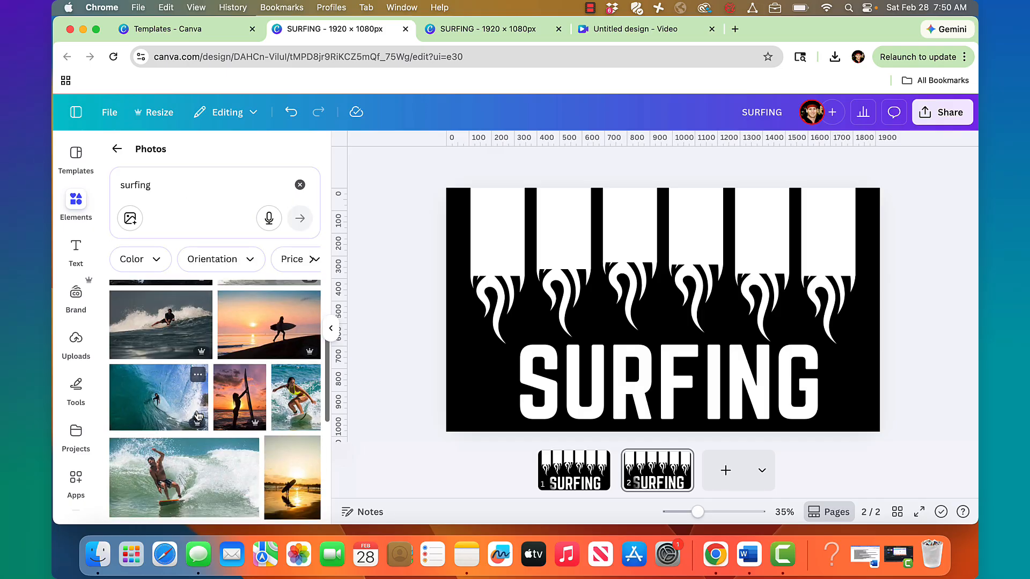
{"action": "left_click", "coordinate": [197, 414]}
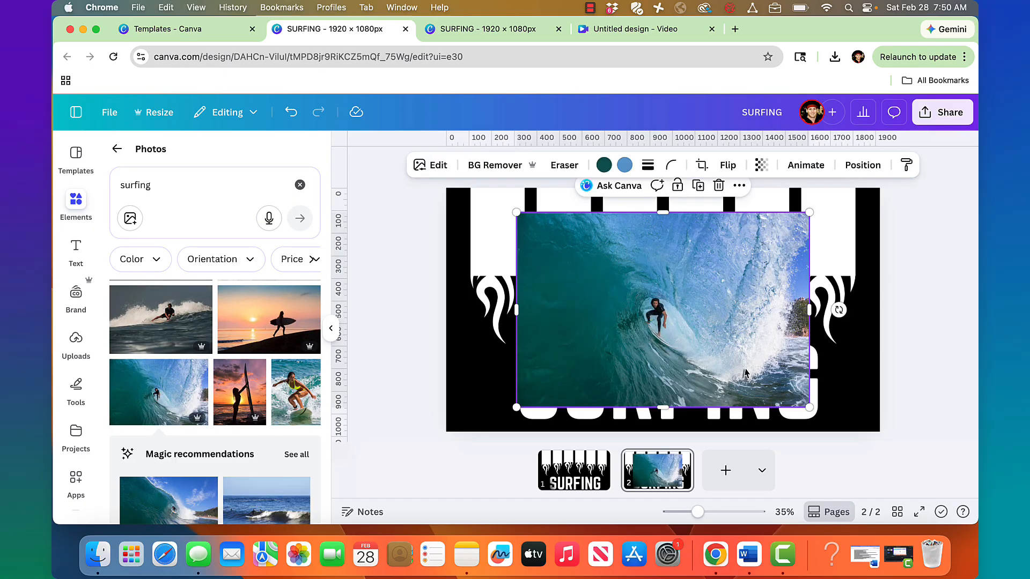
- Enlarge the wave photo to about twice the page's width and move it mostly off the page's right side, uncovering the SURFING image
{"action": "key", "text": "super+minus"}
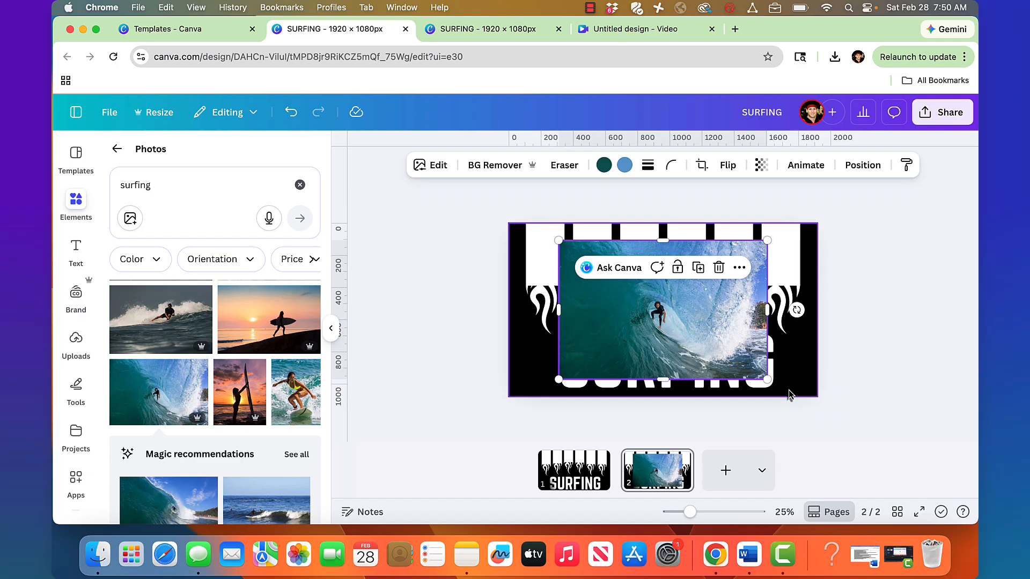
{"action": "key", "text": "super+minus"}
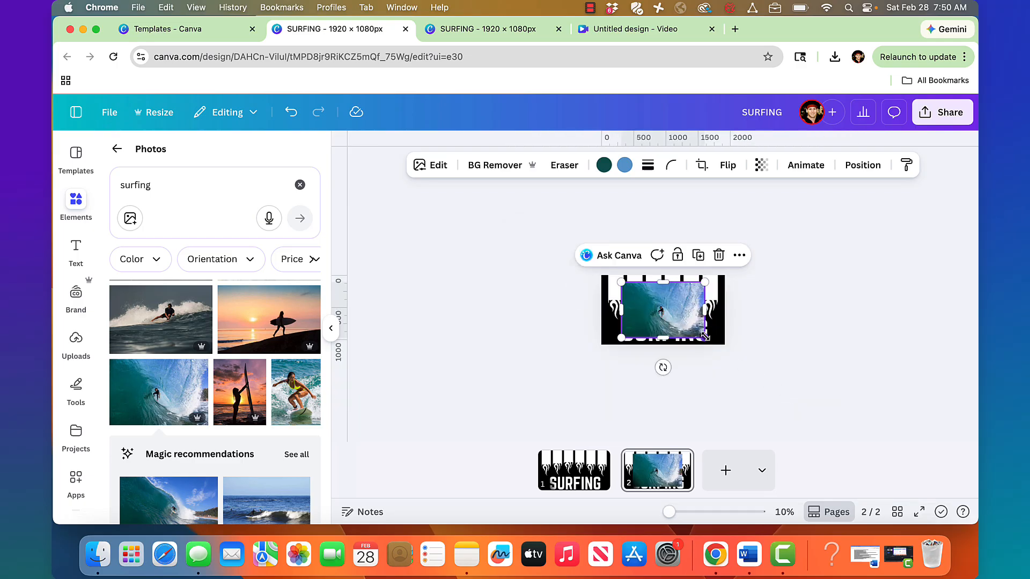
{"action": "left_click_drag", "start_coordinate": [704, 336], "coordinate": [770, 416]}
{"action": "left_click", "coordinate": [832, 324]}
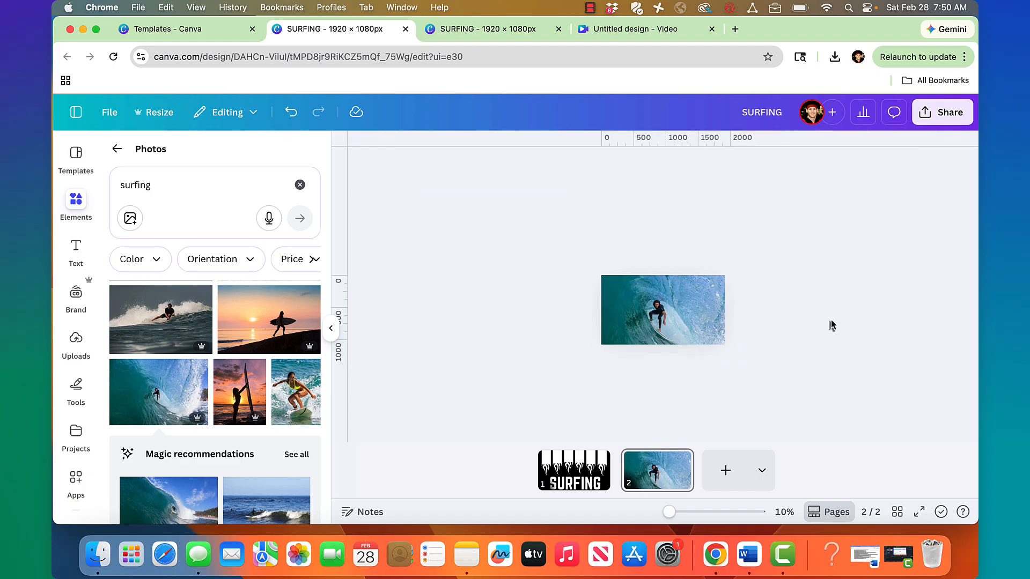
{"action": "left_click_drag", "start_coordinate": [681, 268], "coordinate": [787, 310]}
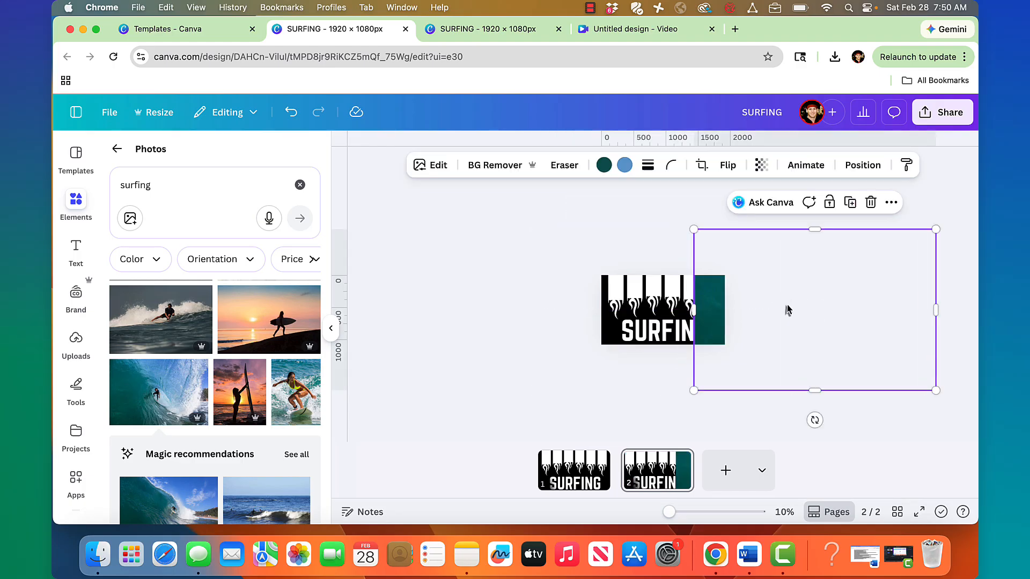
{"action": "left_click", "coordinate": [518, 301]}
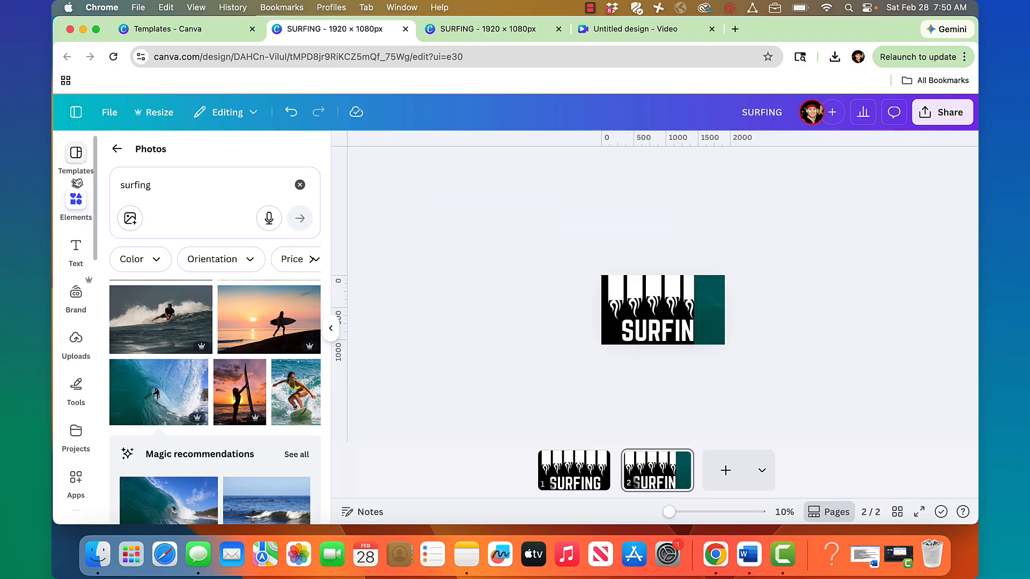
- Search the apps for "blend image" and open the Blend Image app
{"action": "left_click", "coordinate": [78, 476]}
{"action": "left_click", "coordinate": [167, 155]}
{"action": "type", "text": "b"}
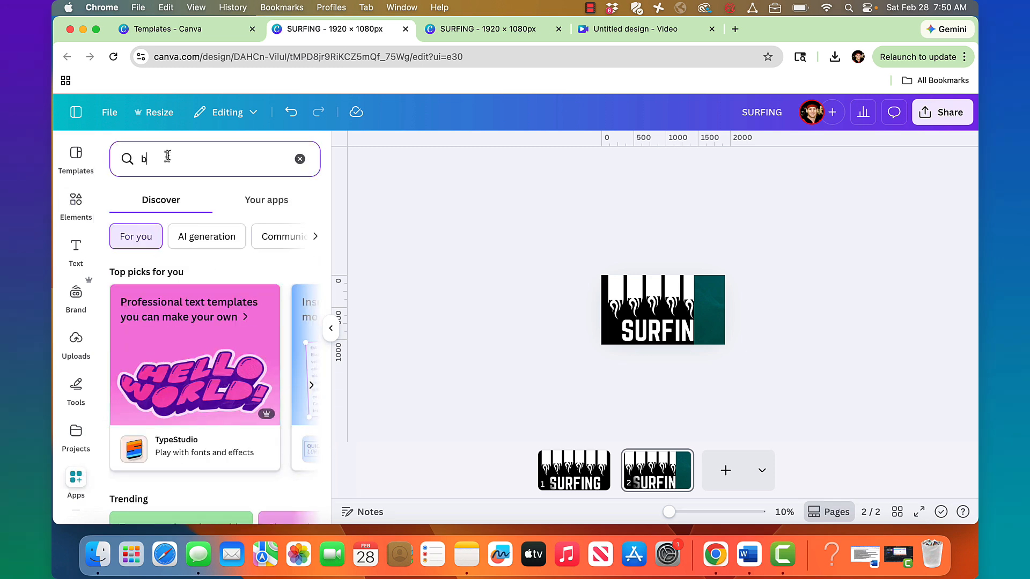
{"action": "type", "text": "lend image"}
{"action": "key", "text": "Return"}
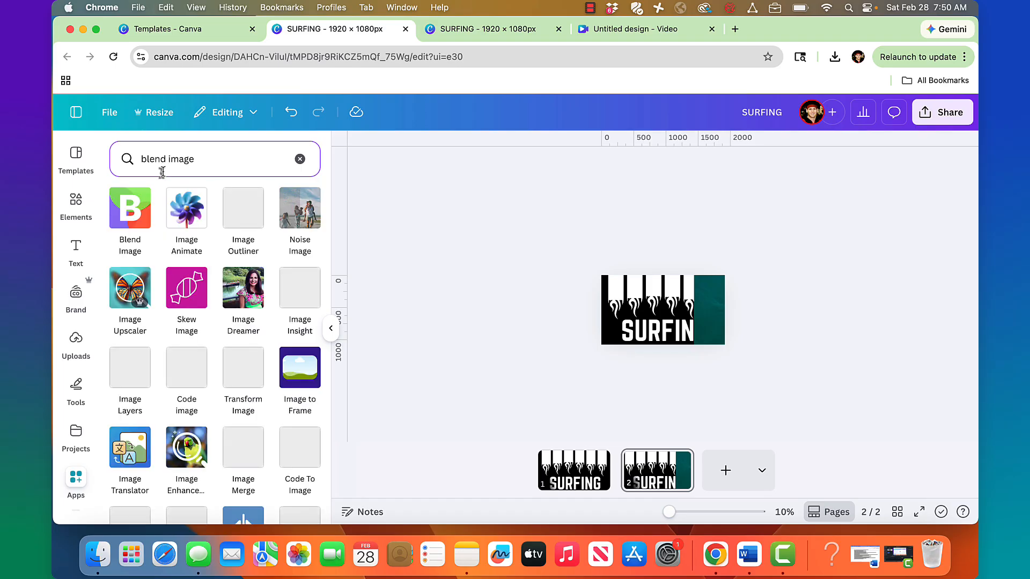
{"action": "left_click", "coordinate": [138, 213]}
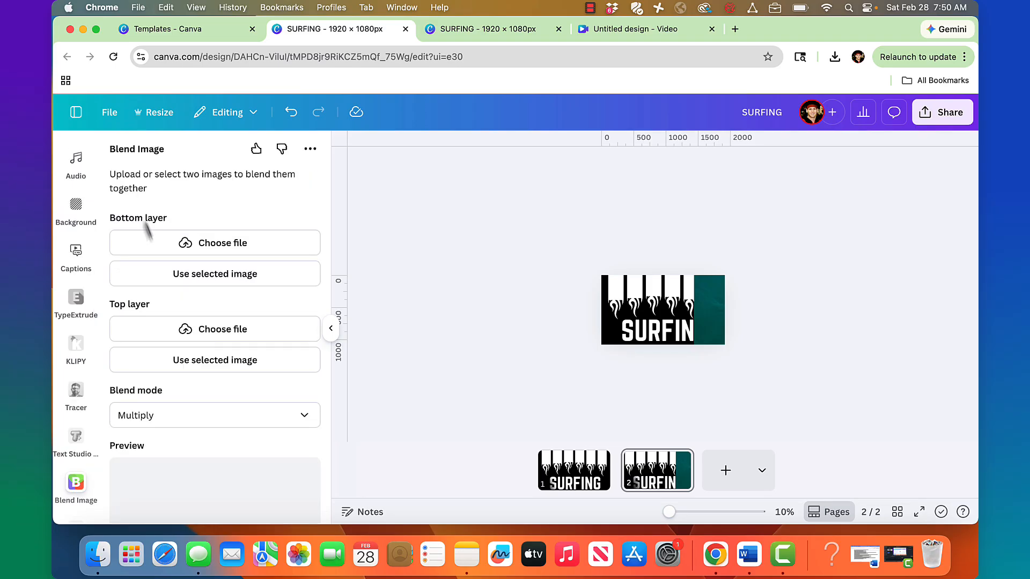
- Blend the SURFING image as bottom layer with the wave photo as top layer in Multiply mode, and add the result to the design
{"action": "left_click", "coordinate": [645, 299]}
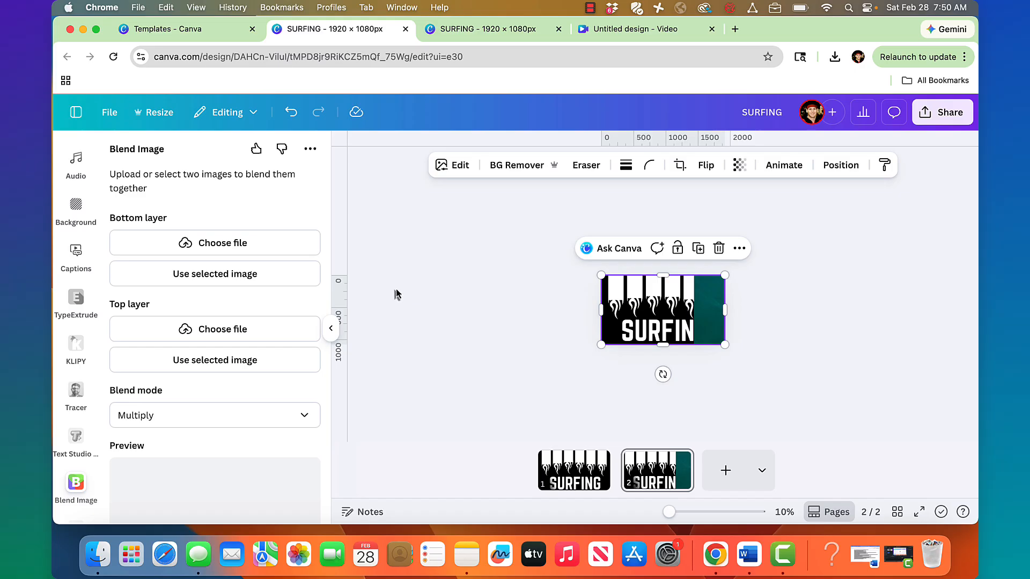
{"action": "left_click", "coordinate": [258, 275]}
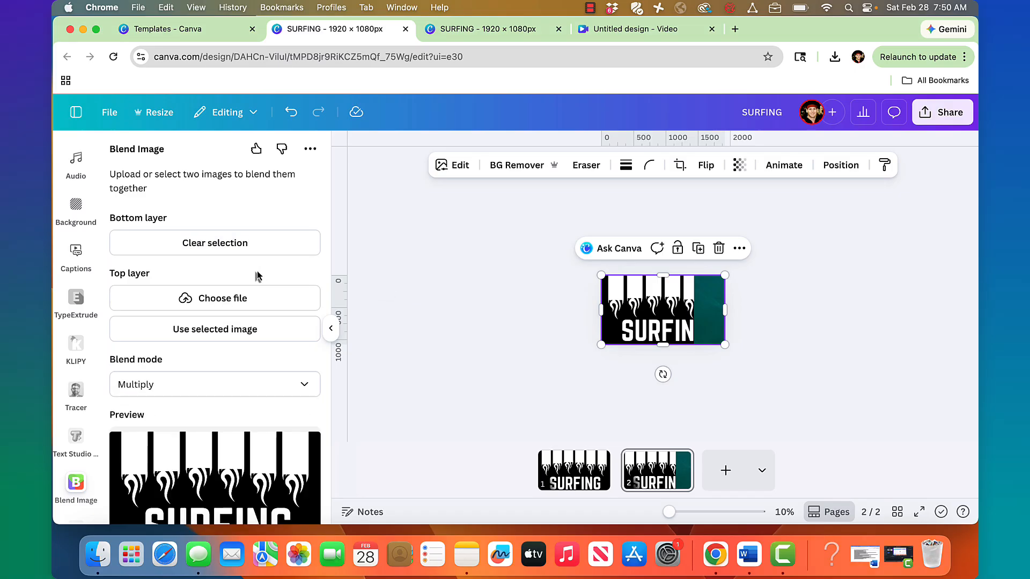
{"action": "left_click", "coordinate": [805, 309]}
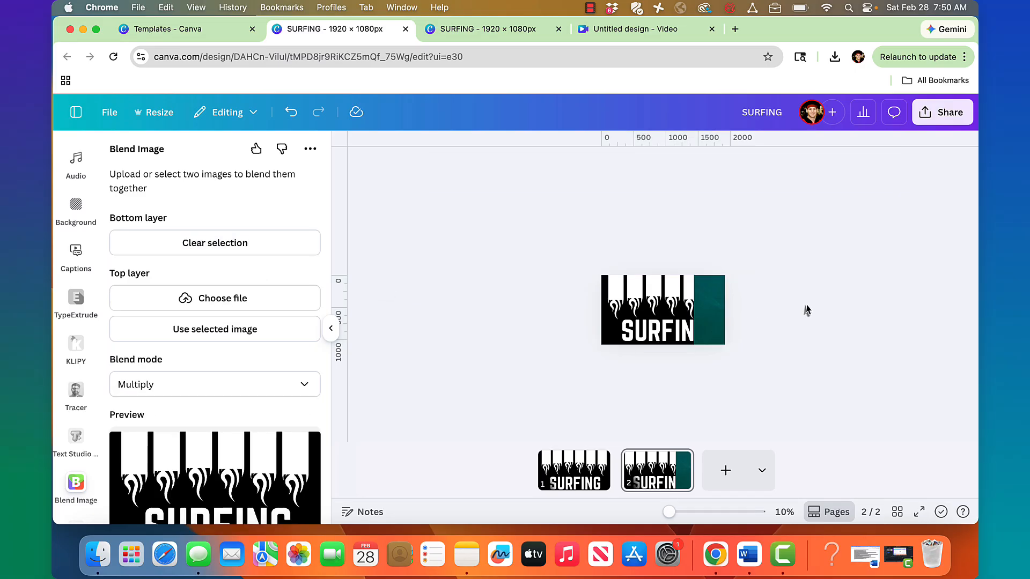
{"action": "left_click", "coordinate": [715, 325]}
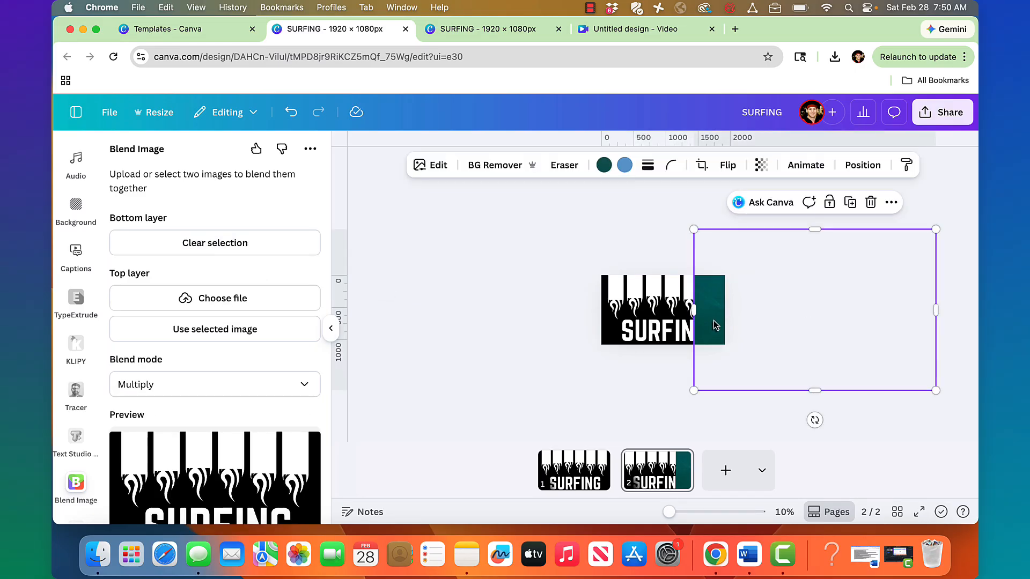
{"action": "left_click", "coordinate": [253, 330]}
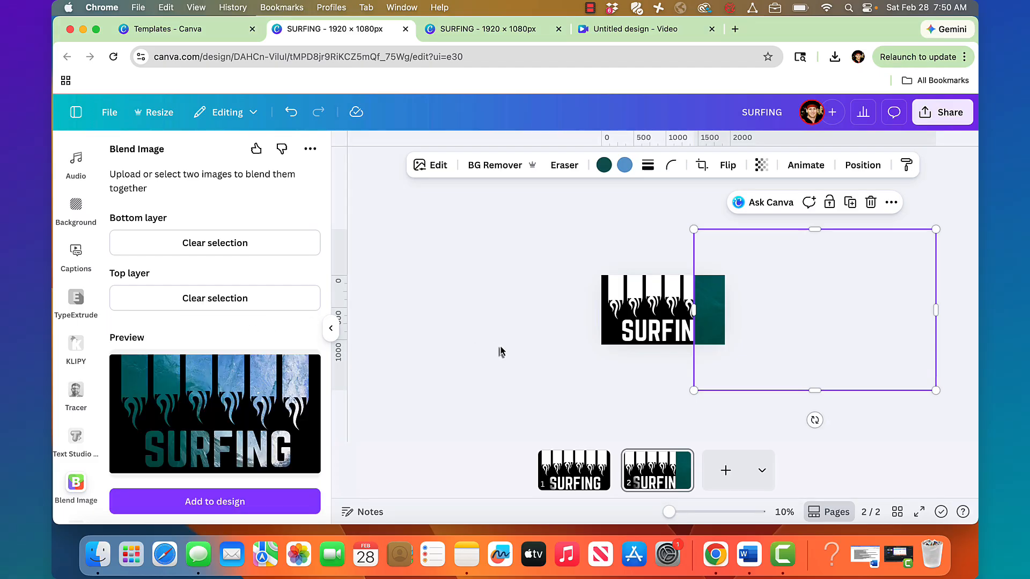
{"action": "left_click", "coordinate": [283, 512]}
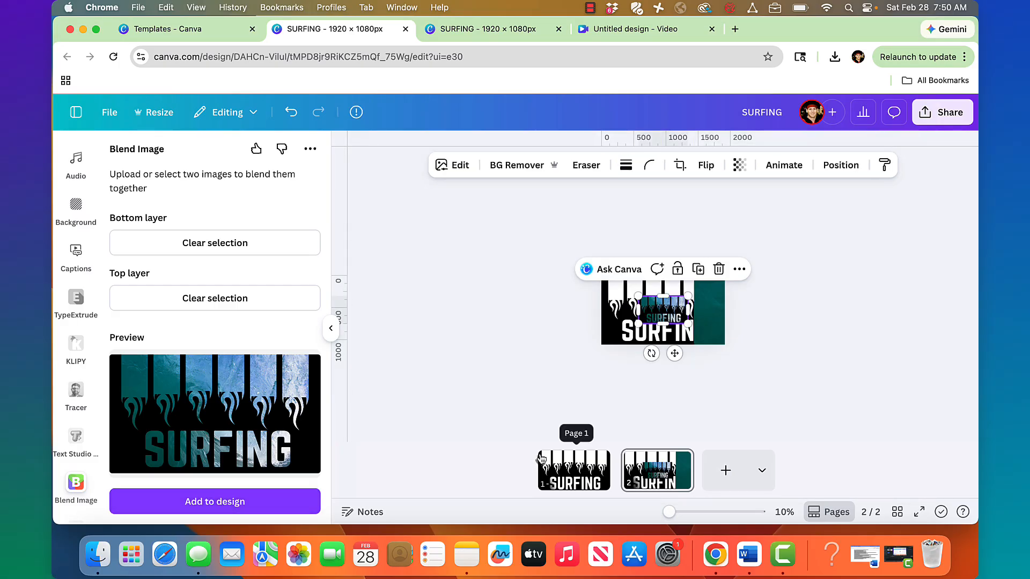
- Move the blended image onto a new third page and enlarge it to fill the whole page
{"action": "left_click", "coordinate": [725, 472]}
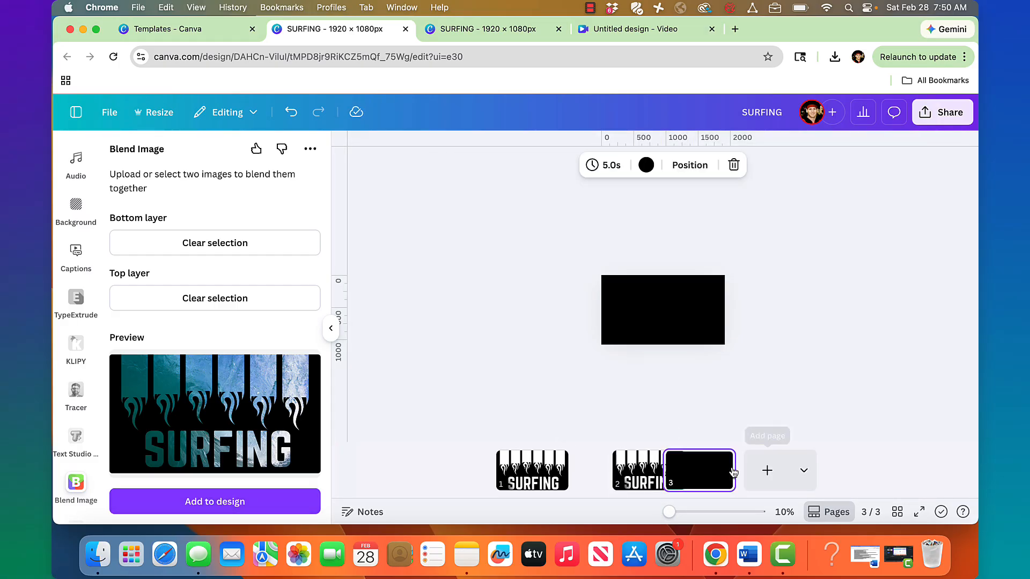
{"action": "key", "text": "super+v"}
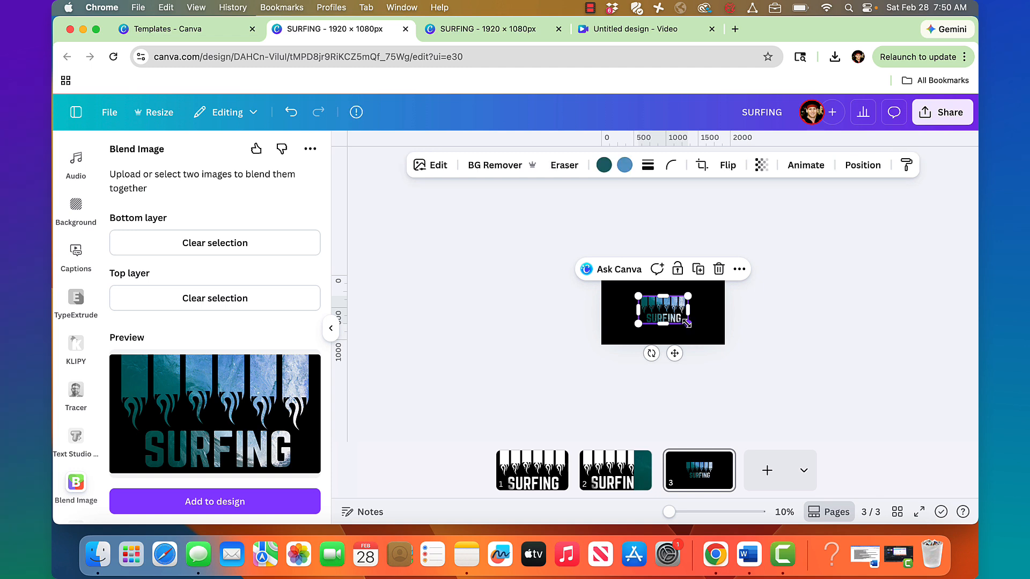
{"action": "scroll", "coordinate": [687, 324], "scroll_direction": "up", "scroll_amount": 5}
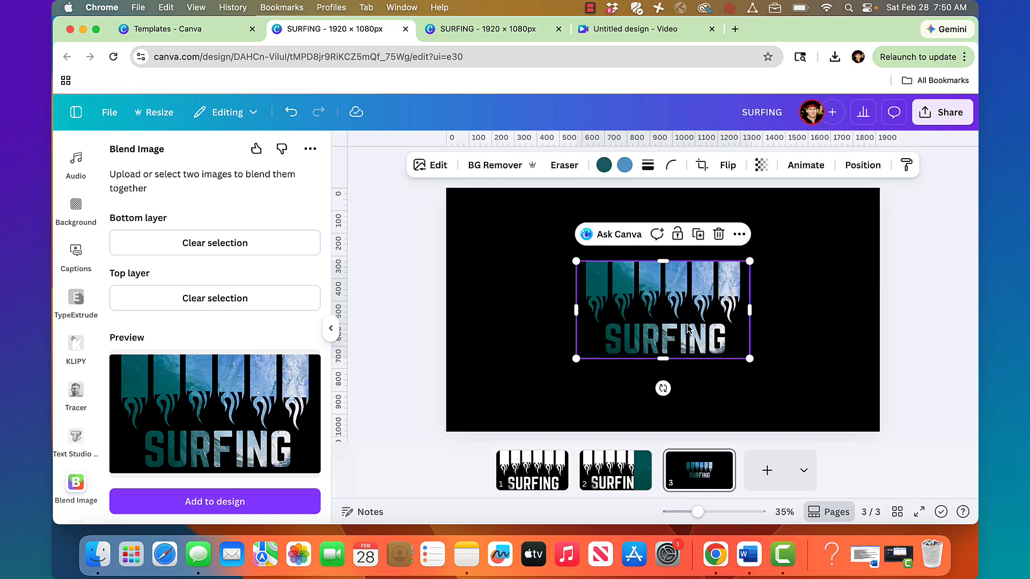
{"action": "left_click_drag", "start_coordinate": [745, 357], "coordinate": [864, 458]}
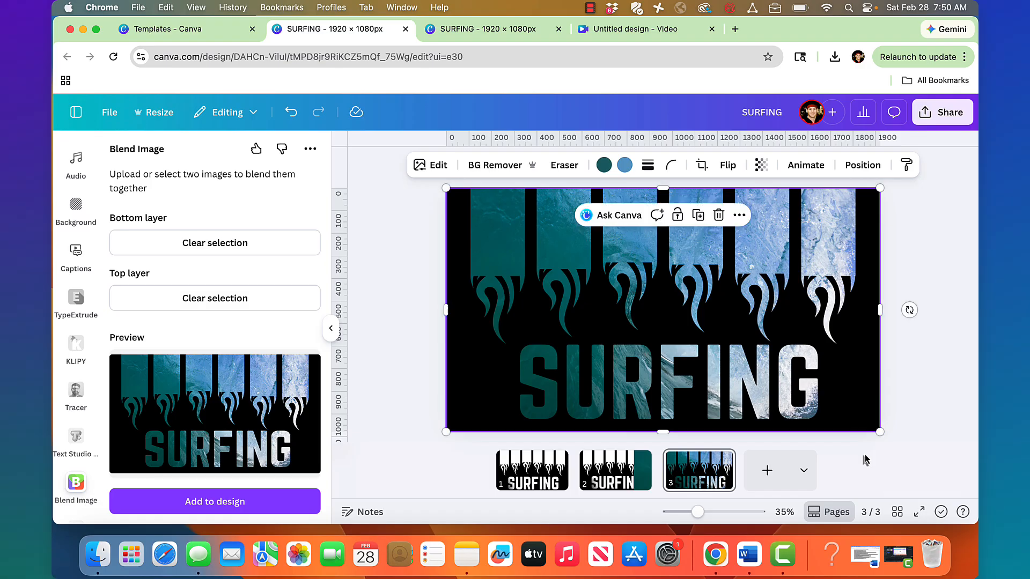
- Copy the blended SURFING image and paste it into a new 1920 × 1080 px Landscape Video design
{"action": "left_click", "coordinate": [953, 290]}
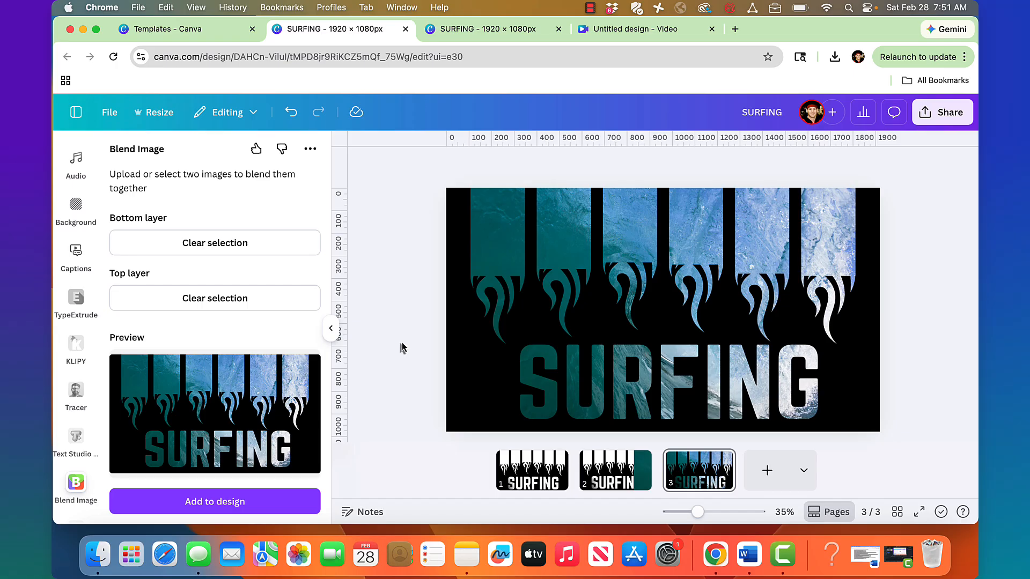
{"action": "left_click", "coordinate": [512, 281]}
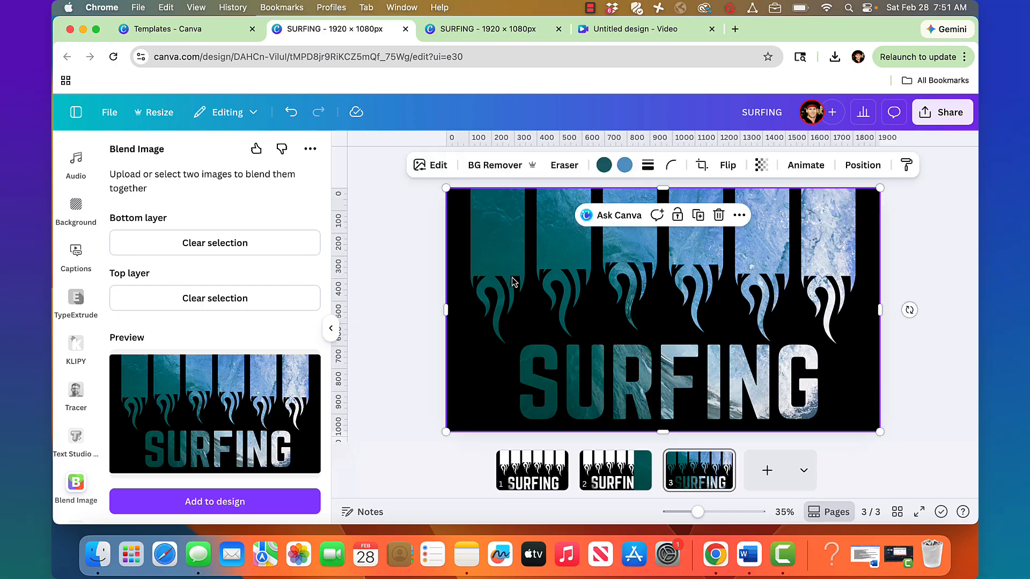
{"action": "left_click", "coordinate": [76, 114]}
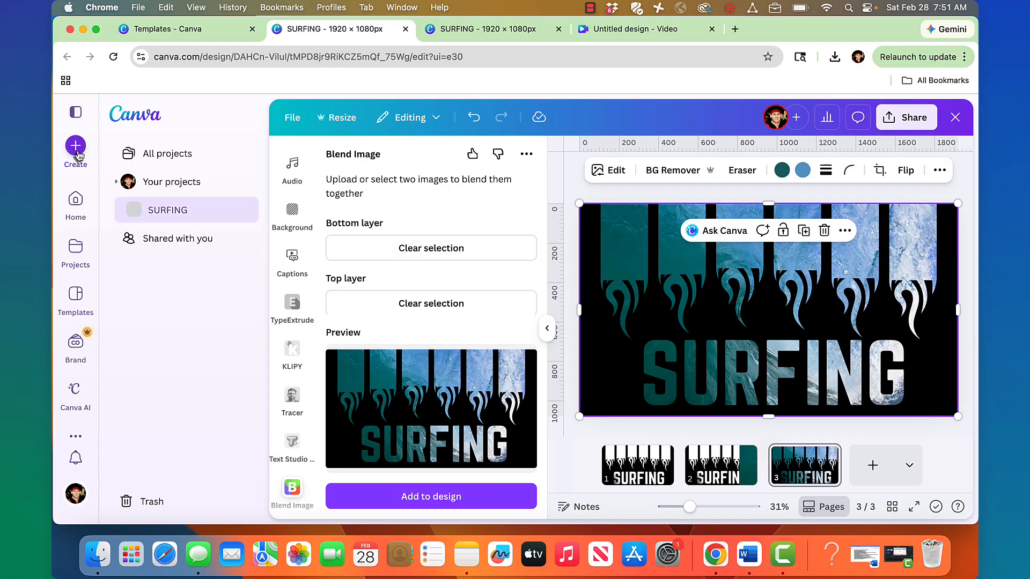
{"action": "left_click", "coordinate": [76, 146]}
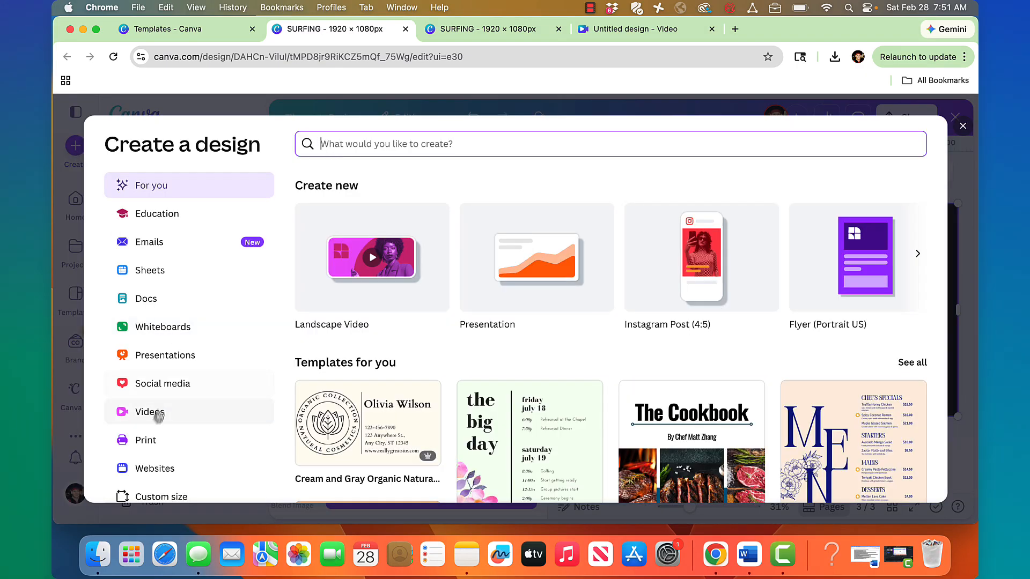
{"action": "left_click", "coordinate": [156, 413]}
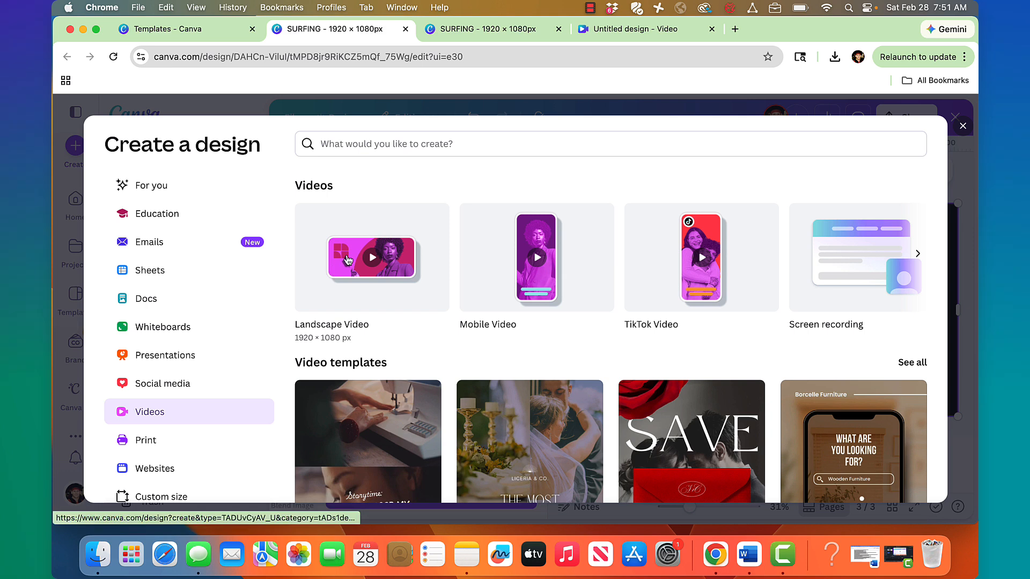
{"action": "left_click", "coordinate": [348, 261]}
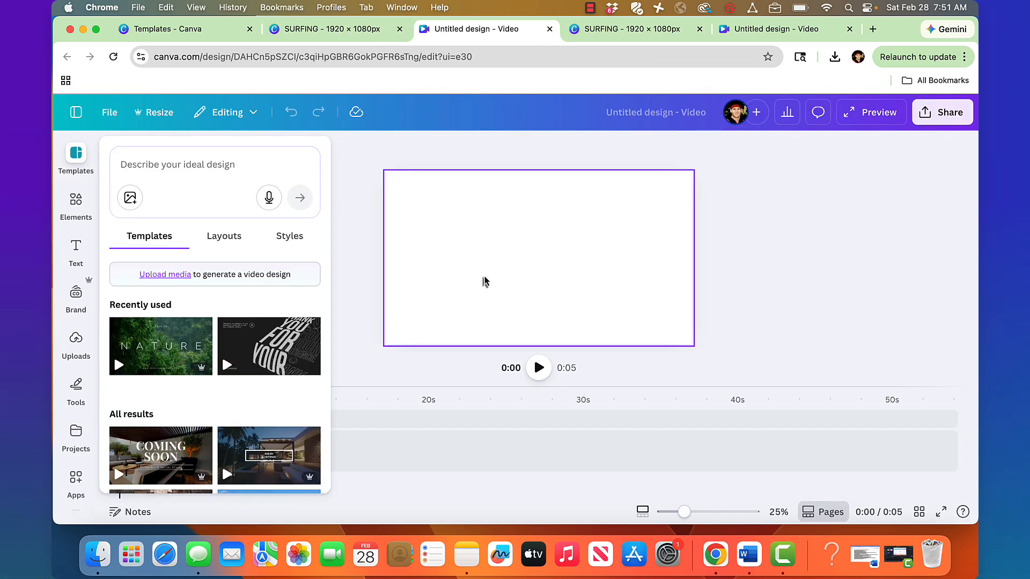
{"action": "key", "text": "super+v"}
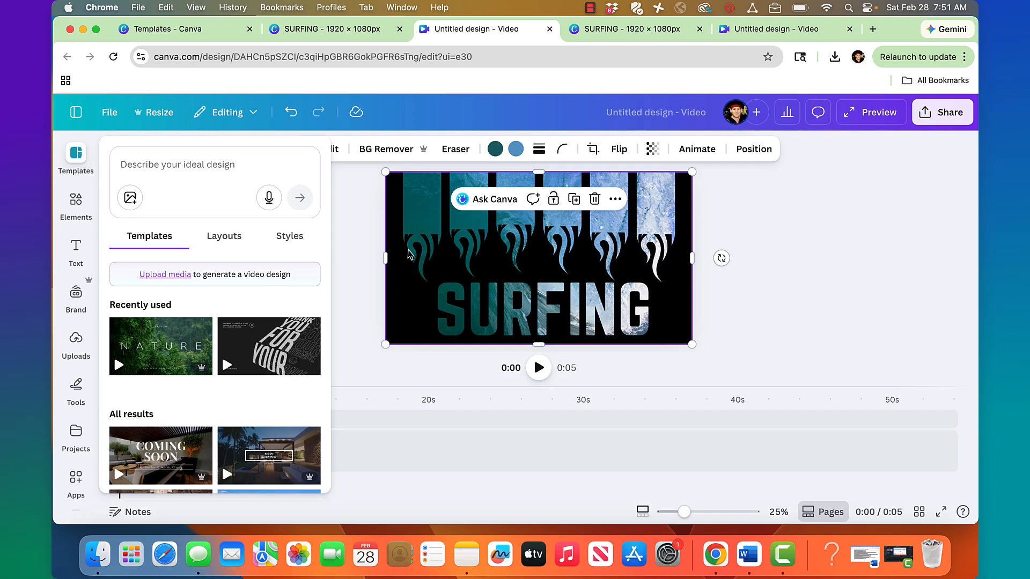
- Shift the image aside to uncover the page, add a blank clip to the timeline, and color it with the image's black photo color
{"action": "left_click_drag", "start_coordinate": [414, 253], "coordinate": [510, 248]}
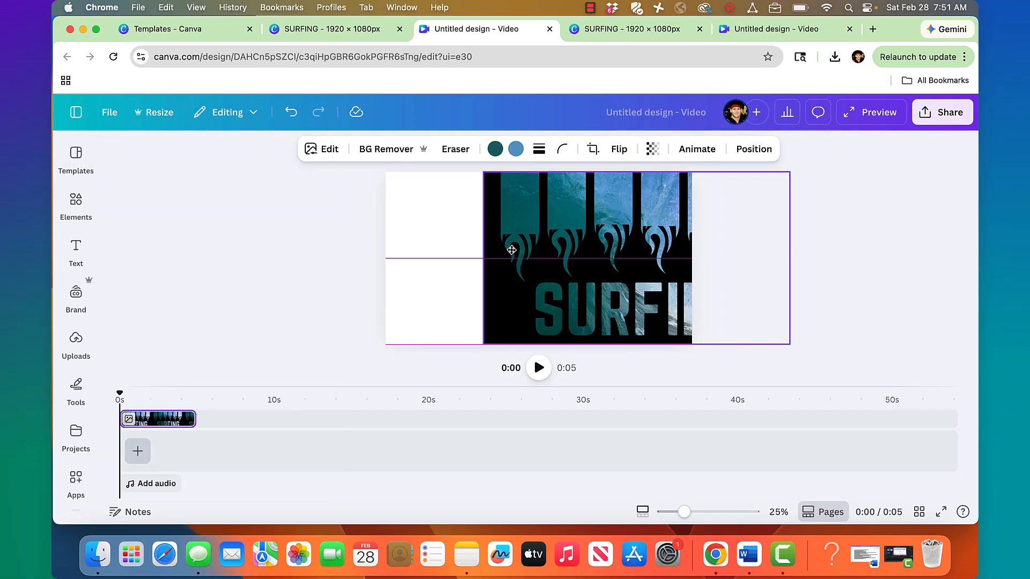
{"action": "left_click", "coordinate": [439, 251]}
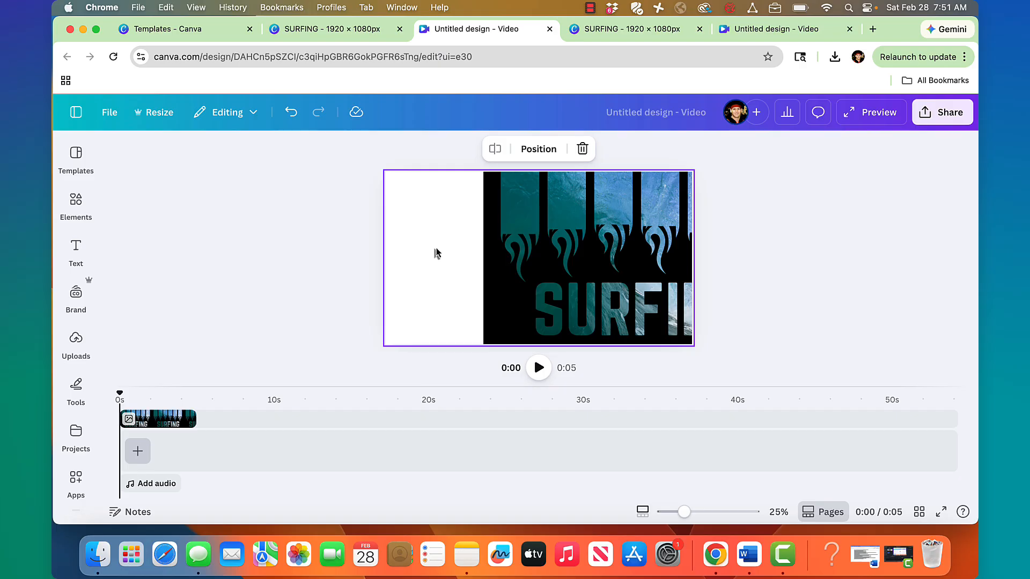
{"action": "left_click", "coordinate": [138, 453]}
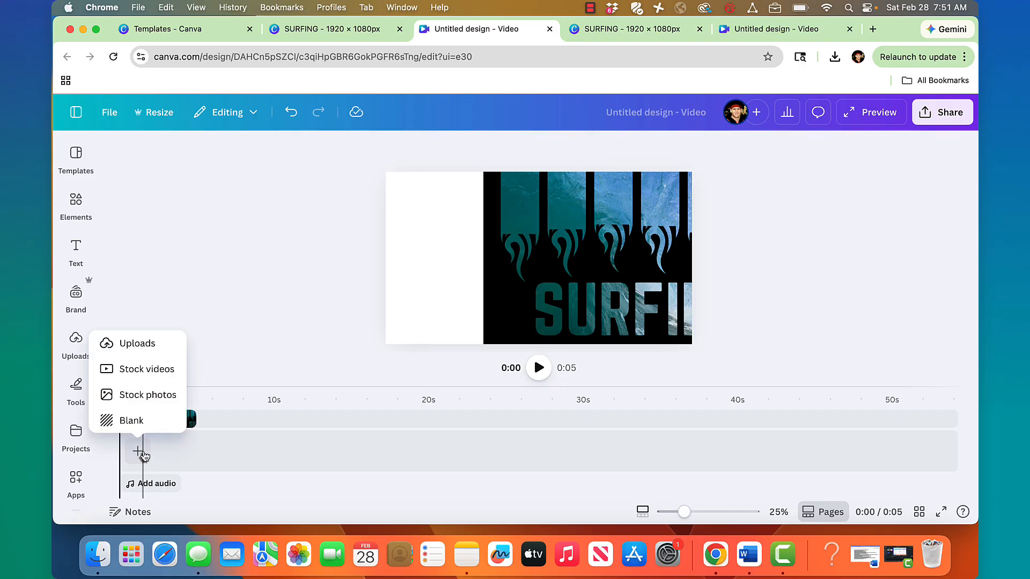
{"action": "left_click", "coordinate": [138, 422]}
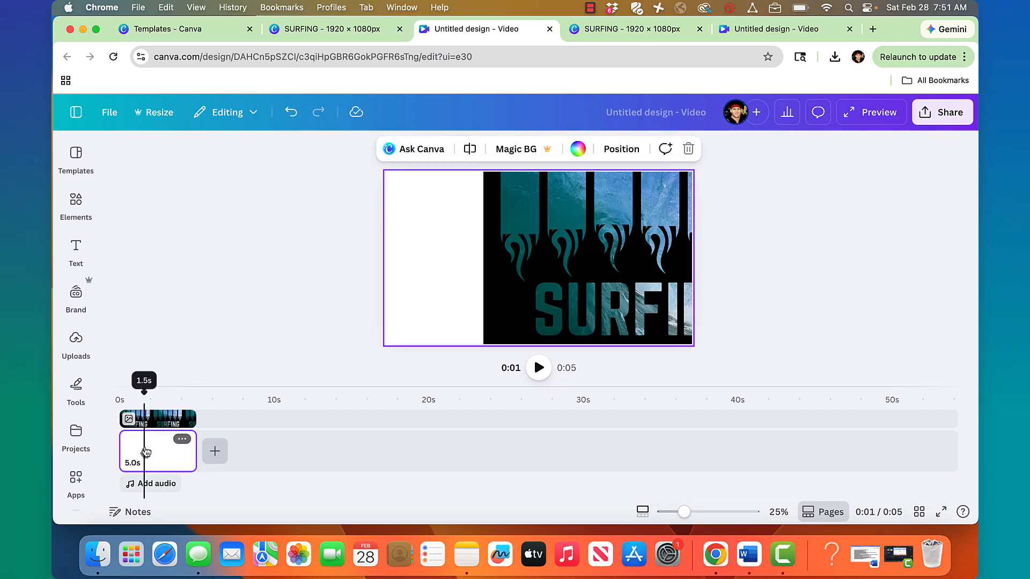
{"action": "left_click", "coordinate": [577, 148]}
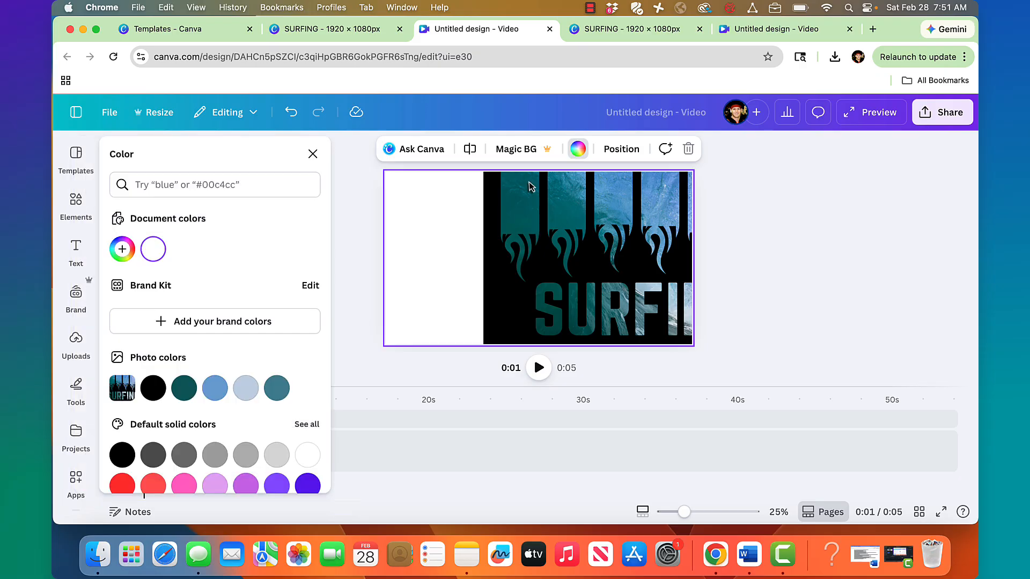
{"action": "left_click", "coordinate": [152, 388]}
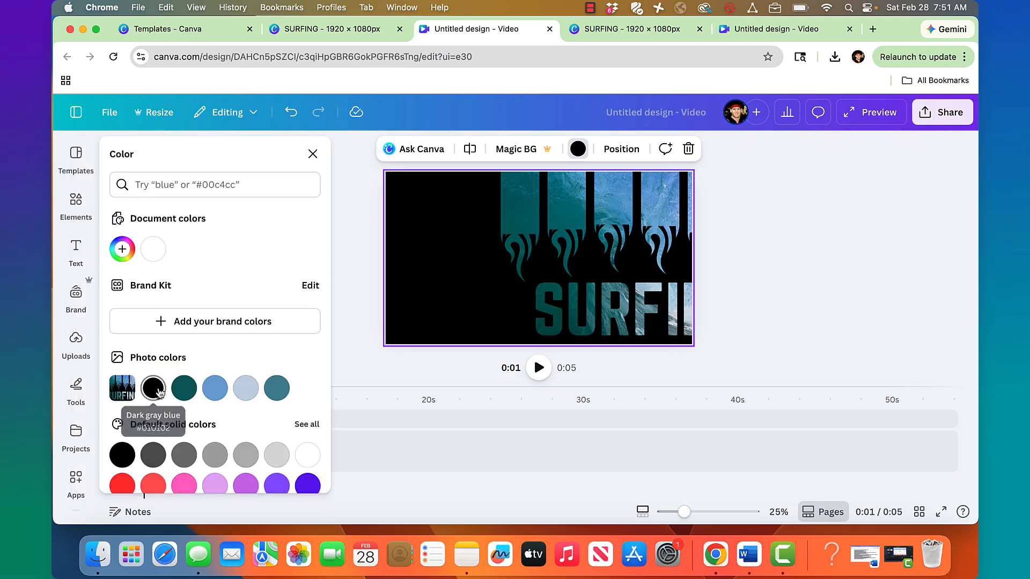
{"action": "left_click", "coordinate": [365, 238]}
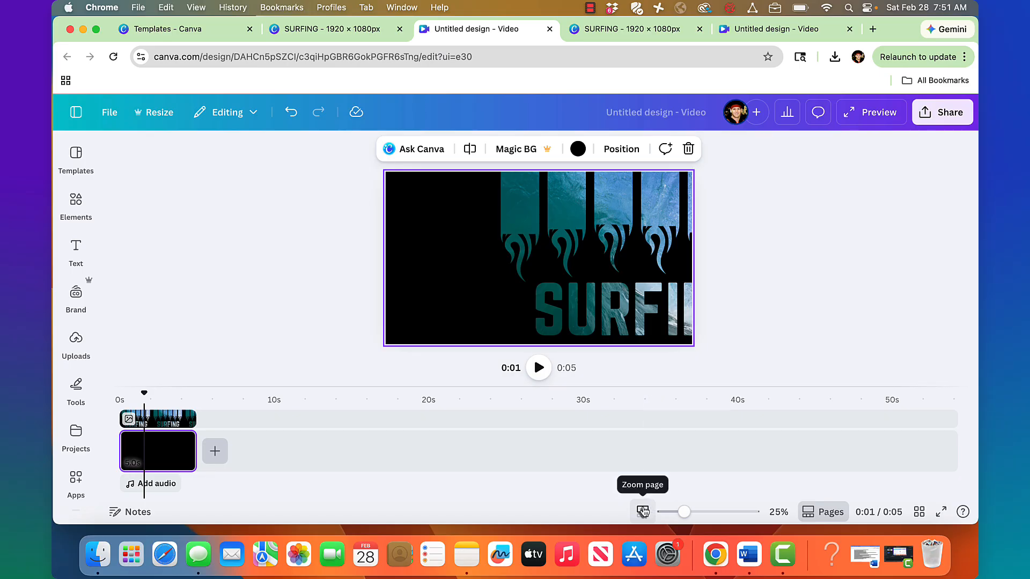
- Move the image back to fill the page, duplicate it, and align the duplicate exactly over the original
{"action": "left_click", "coordinate": [544, 220]}
{"action": "left_click_drag", "start_coordinate": [572, 224], "coordinate": [472, 224]}
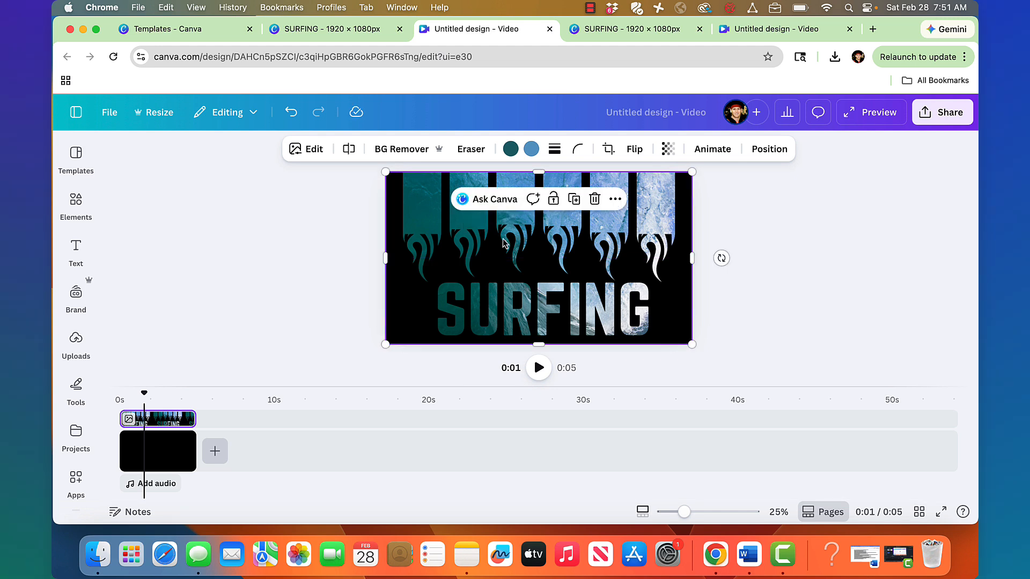
{"action": "left_click", "coordinate": [615, 199]}
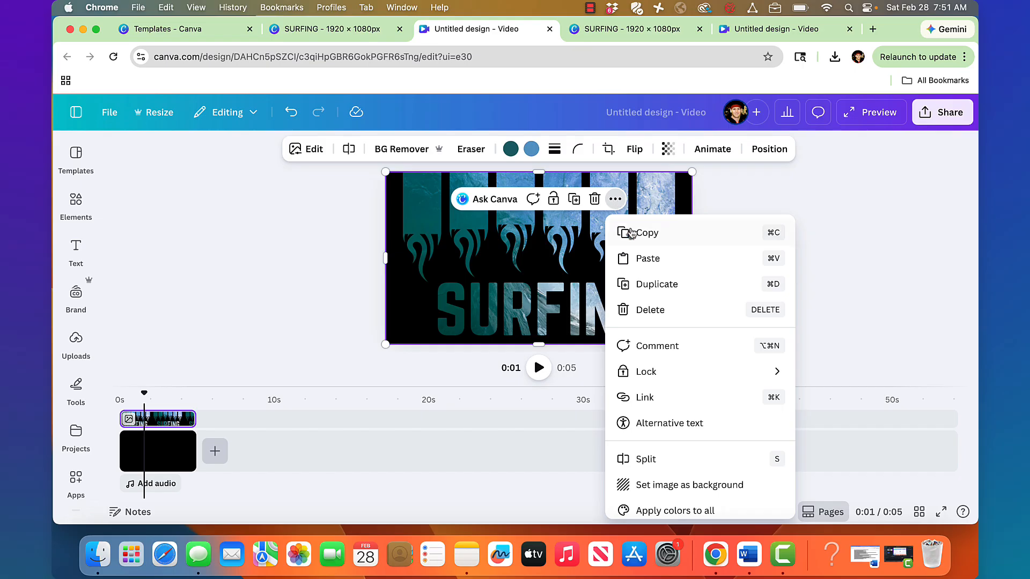
{"action": "left_click", "coordinate": [646, 276]}
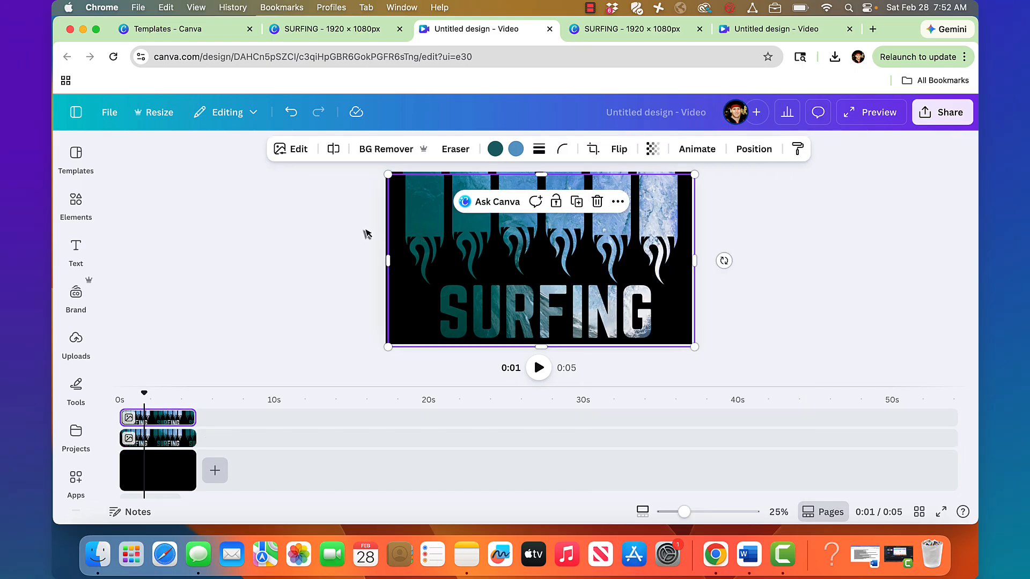
{"action": "left_click_drag", "start_coordinate": [475, 252], "coordinate": [474, 250]}
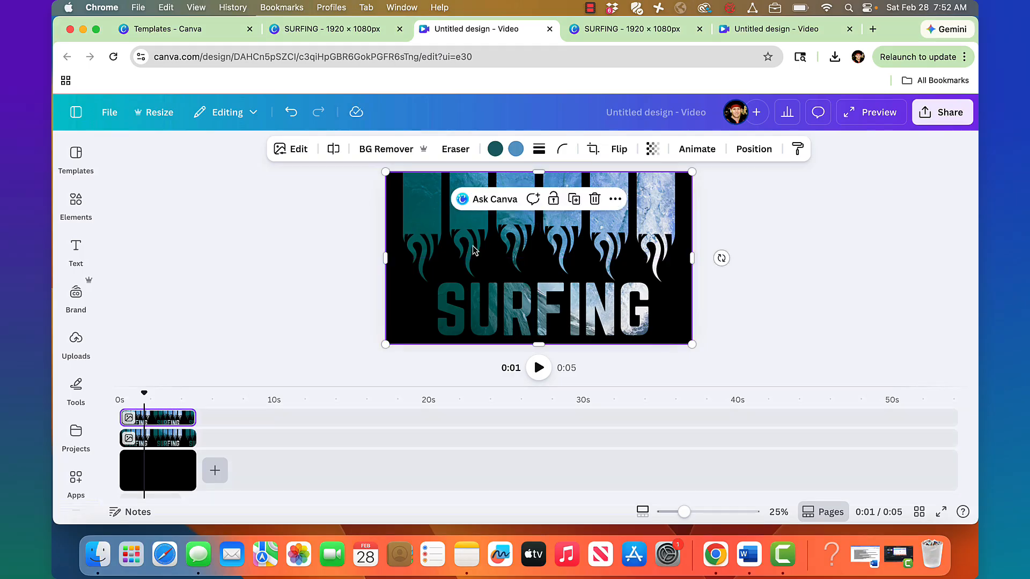
{"action": "left_click", "coordinate": [312, 235]}
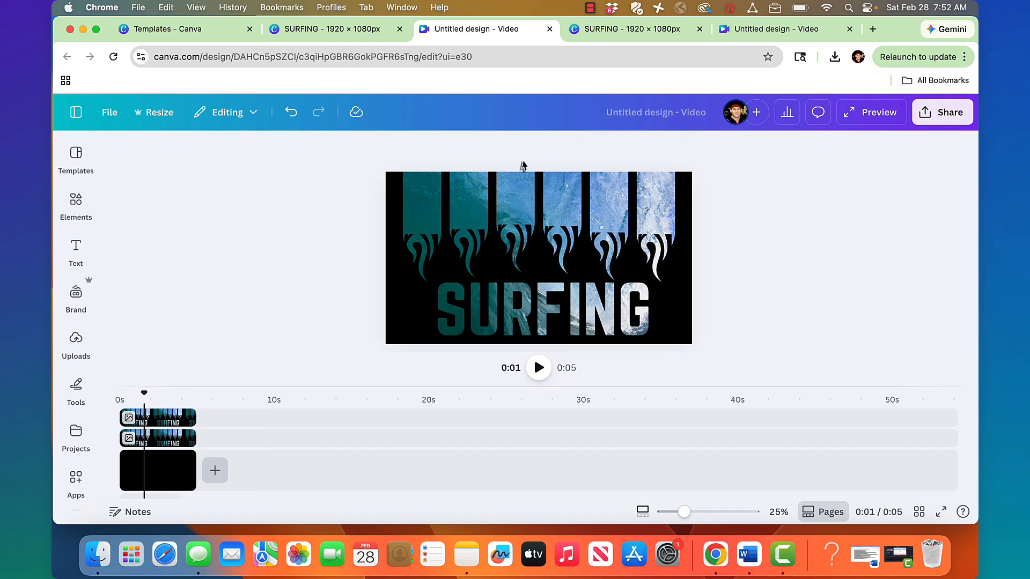
- Crop the top of the duplicate down to just the SURFING lettering and move the cropped strip aside
{"action": "left_click", "coordinate": [550, 196]}
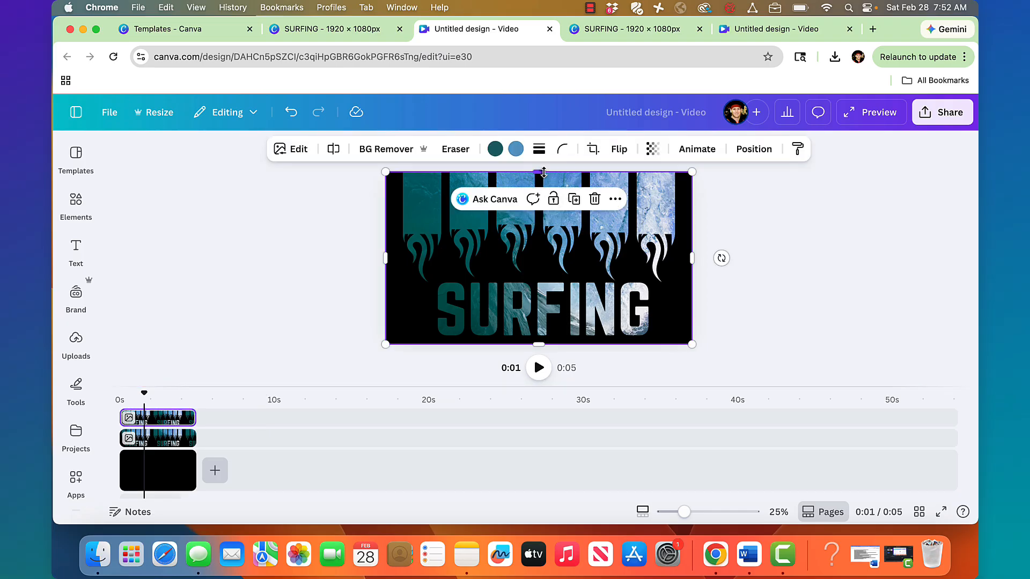
{"action": "left_click_drag", "start_coordinate": [543, 172], "coordinate": [549, 281]}
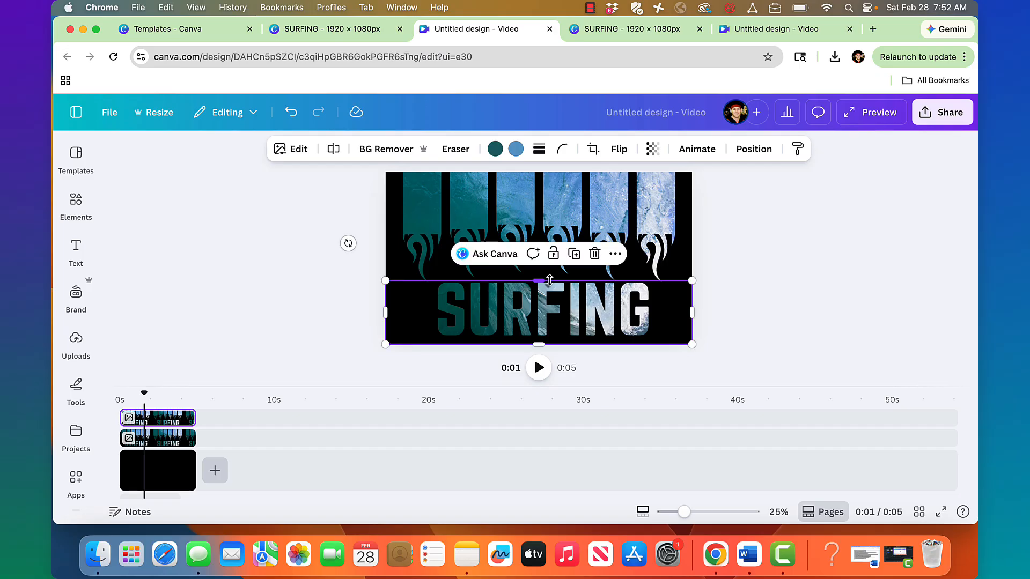
{"action": "left_click_drag", "start_coordinate": [570, 328], "coordinate": [639, 343]}
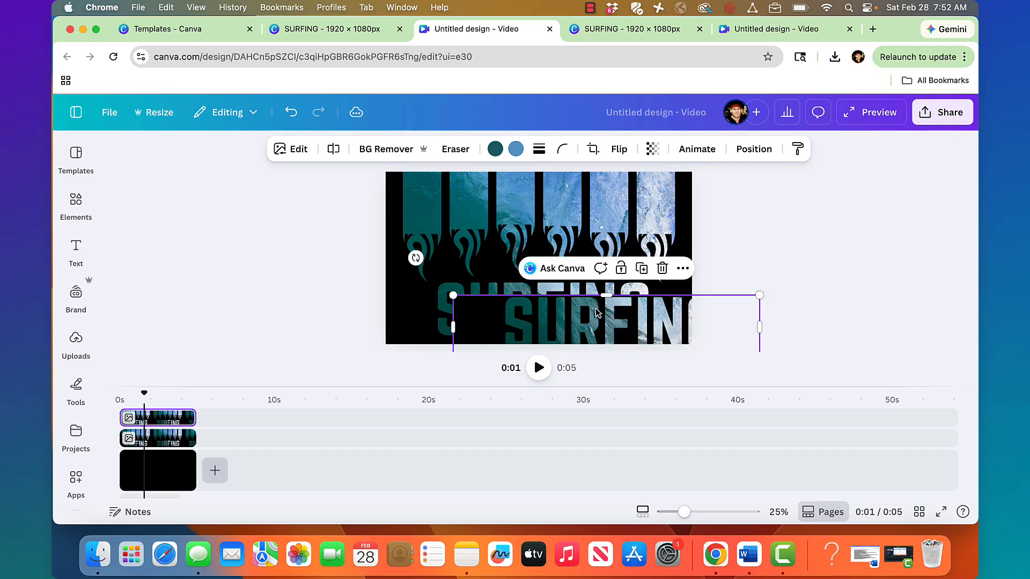
- Crop the bottom of the original image to leave only the flame-tipped stripes, and move the lettering strip back directly below them
{"action": "left_click", "coordinate": [519, 249]}
{"action": "left_click_drag", "start_coordinate": [539, 335], "coordinate": [532, 283]}
{"action": "left_click", "coordinate": [619, 328]}
{"action": "left_click_drag", "start_coordinate": [640, 328], "coordinate": [575, 314]}
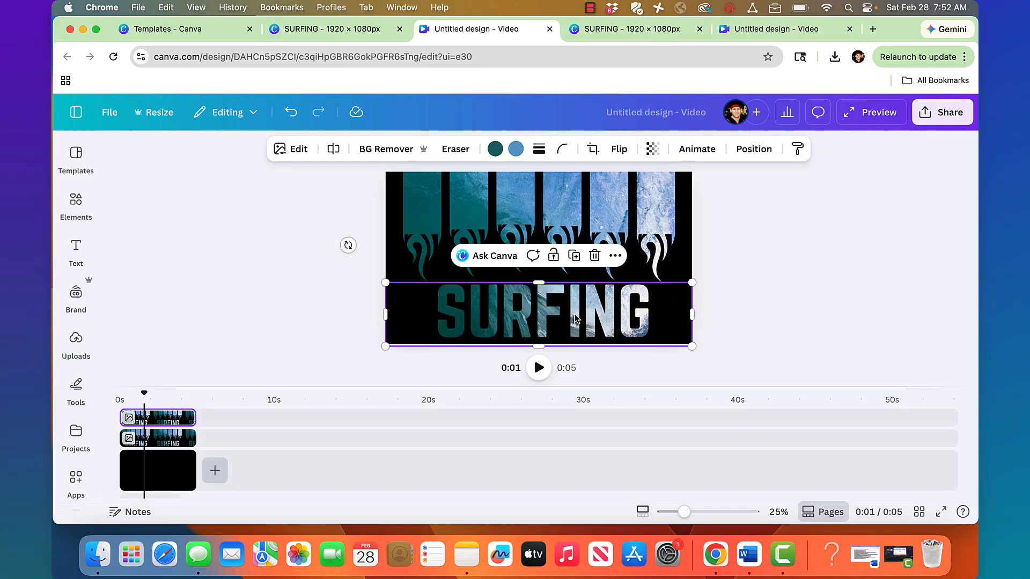
{"action": "left_click", "coordinate": [768, 239]}
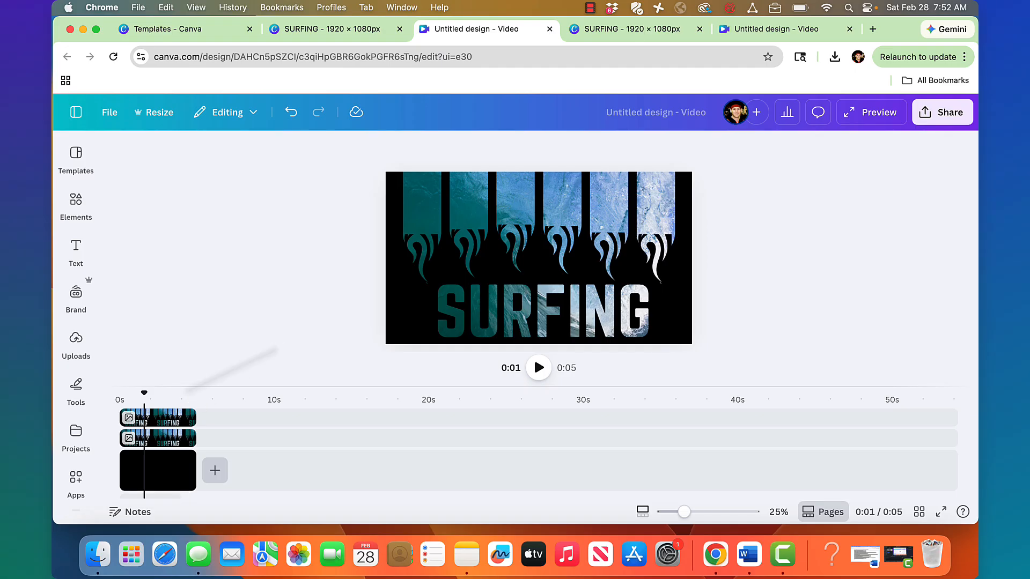
- Trim the stripes clip to start at about 1.7 s, with the lettering clip starting at 0 s
{"action": "mouse_move", "coordinate": [119, 414]}
{"action": "left_mouse_down"}
{"action": "mouse_move", "coordinate": [145, 415]}
{"action": "mouse_move", "coordinate": [120, 401]}
{"action": "left_mouse_up"}
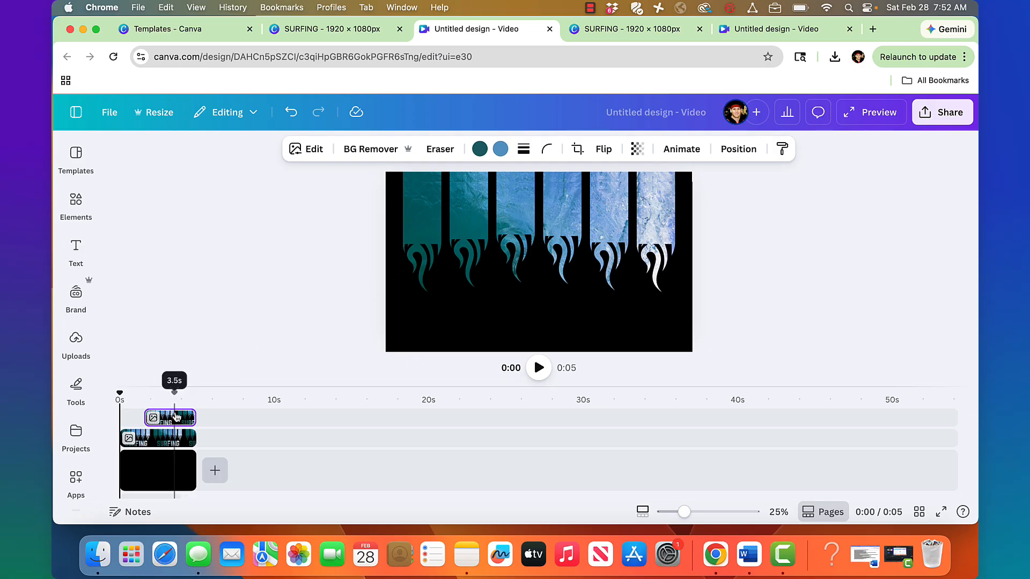
{"action": "left_click_drag", "start_coordinate": [129, 438], "coordinate": [154, 437]}
{"action": "left_click", "coordinate": [147, 415]}
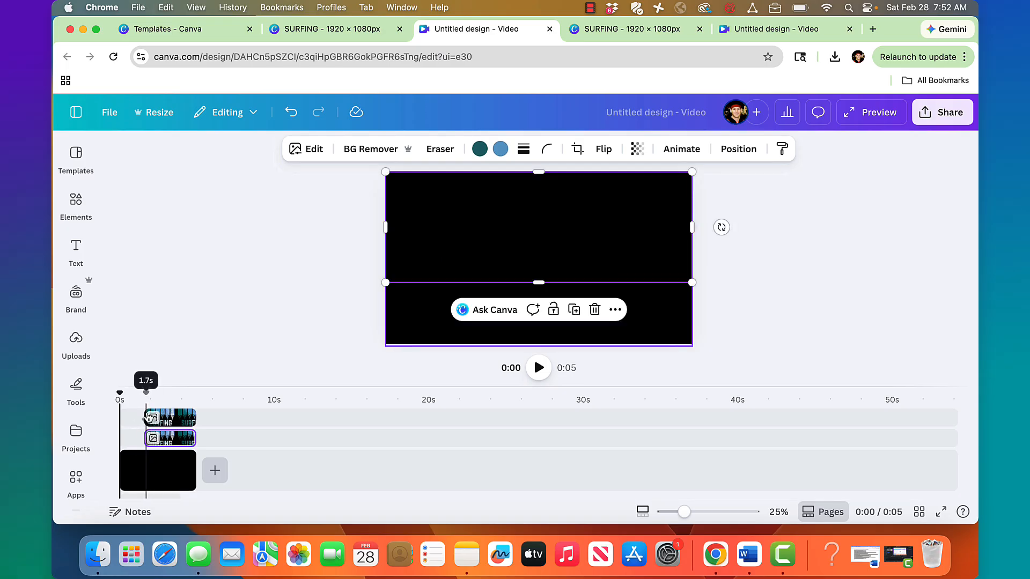
{"action": "left_click_drag", "start_coordinate": [141, 414], "coordinate": [111, 422]}
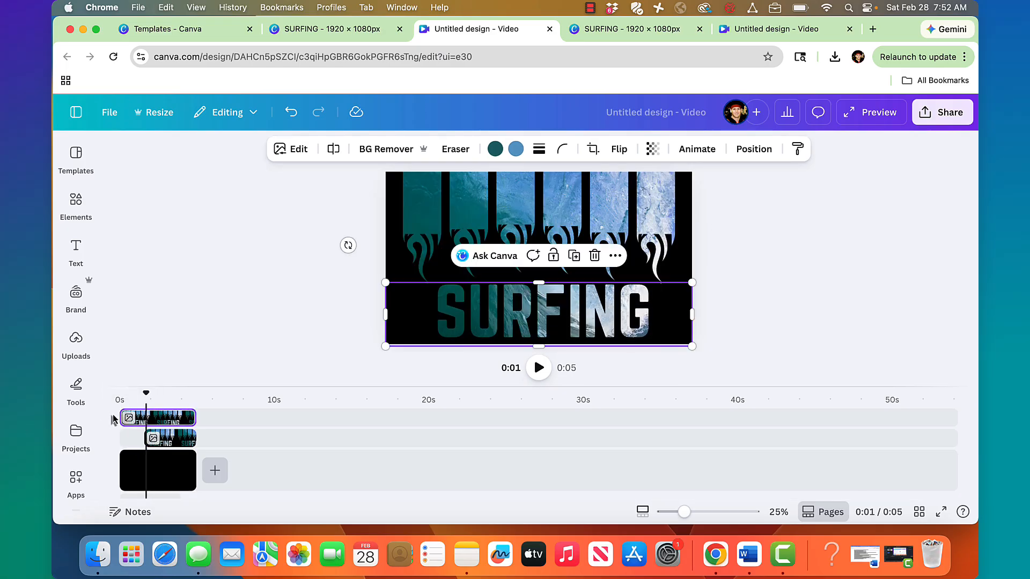
- Animate the stripes image with the Spray Paint reveal, on enter, in the Letters style
{"action": "left_click", "coordinate": [439, 207]}
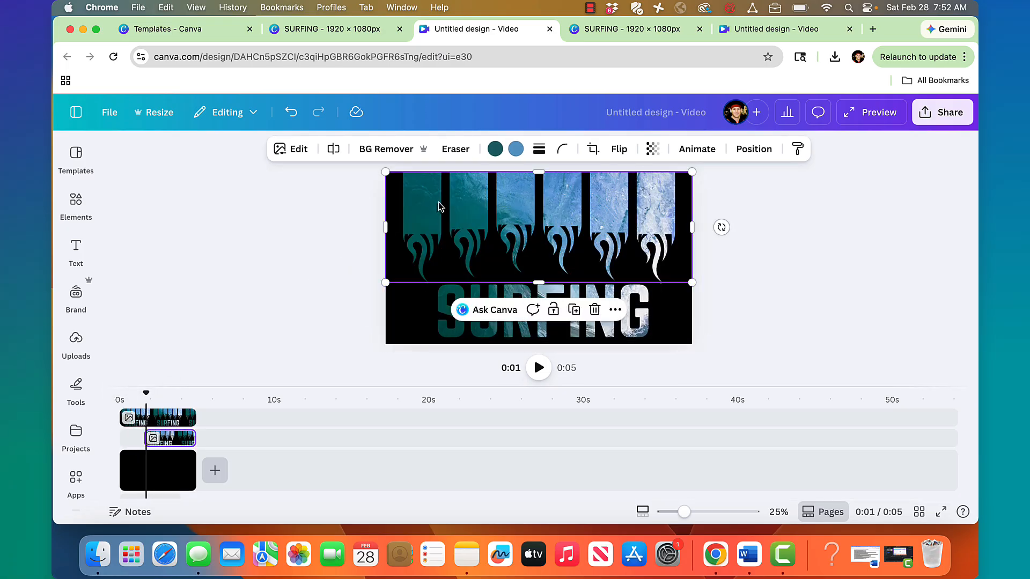
{"action": "left_click", "coordinate": [719, 145]}
{"action": "scroll", "coordinate": [244, 373], "scroll_direction": "down", "scroll_amount": 5}
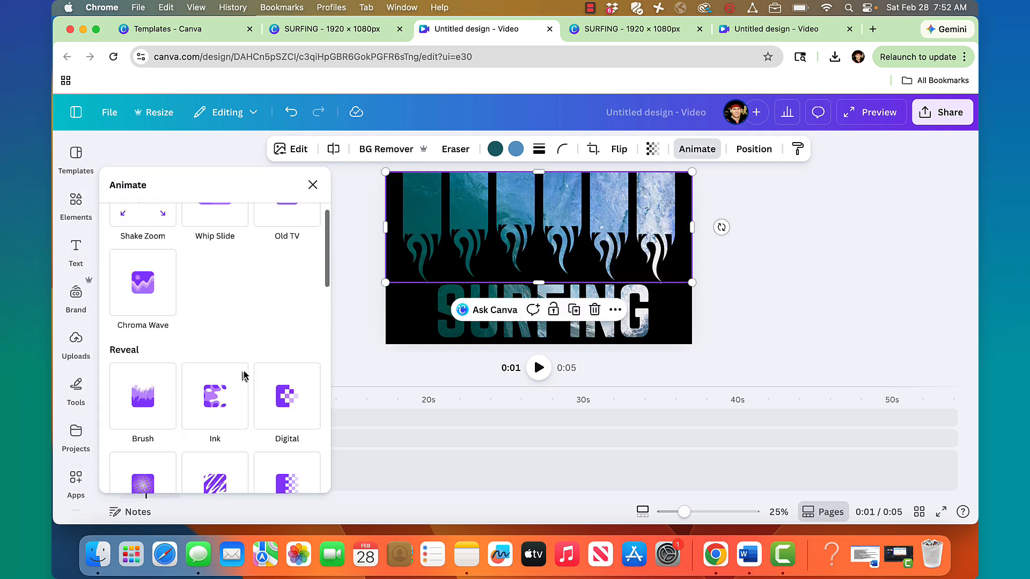
{"action": "left_click", "coordinate": [163, 399]}
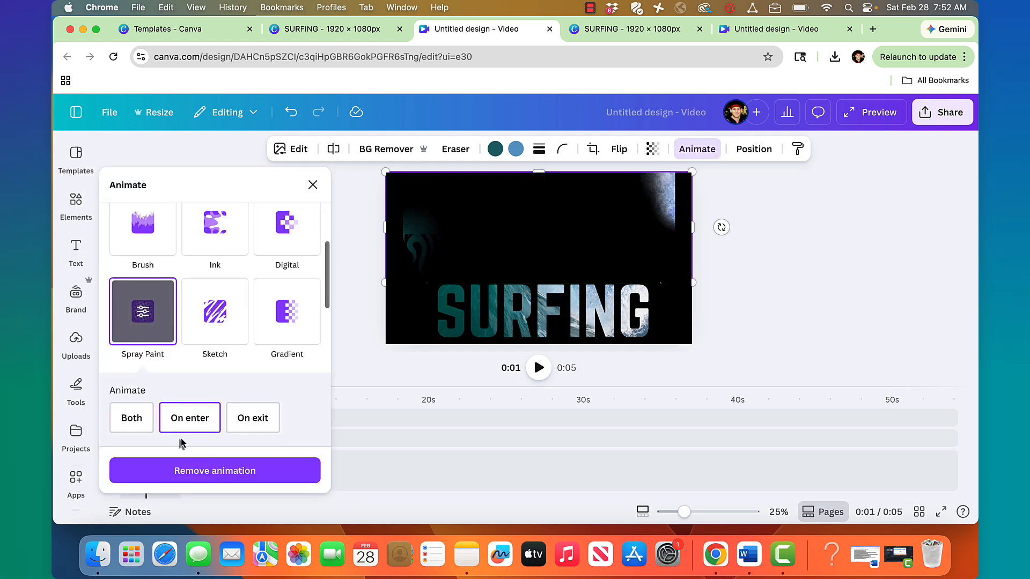
{"action": "left_click", "coordinate": [279, 407]}
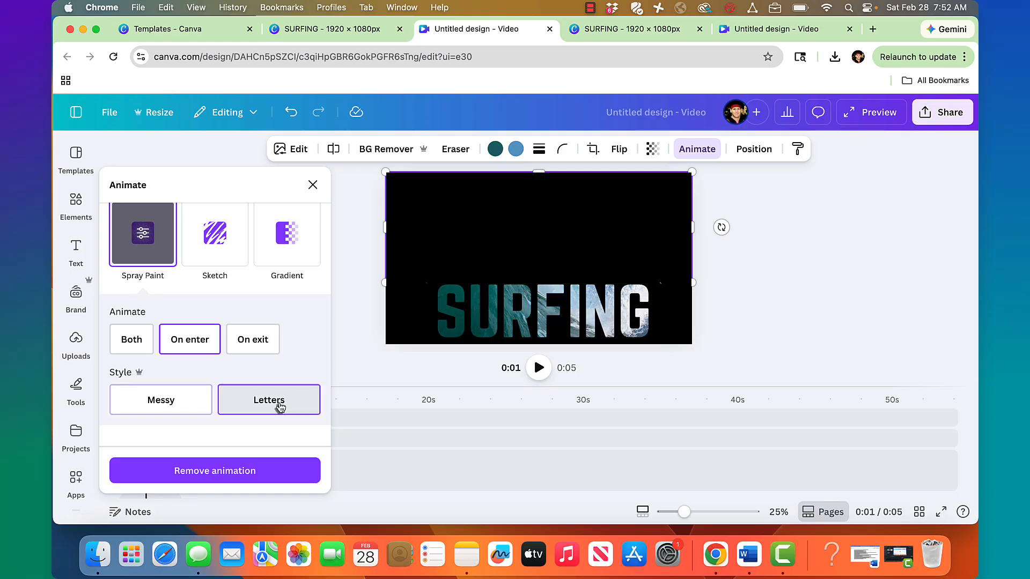
{"action": "left_click", "coordinate": [776, 301]}
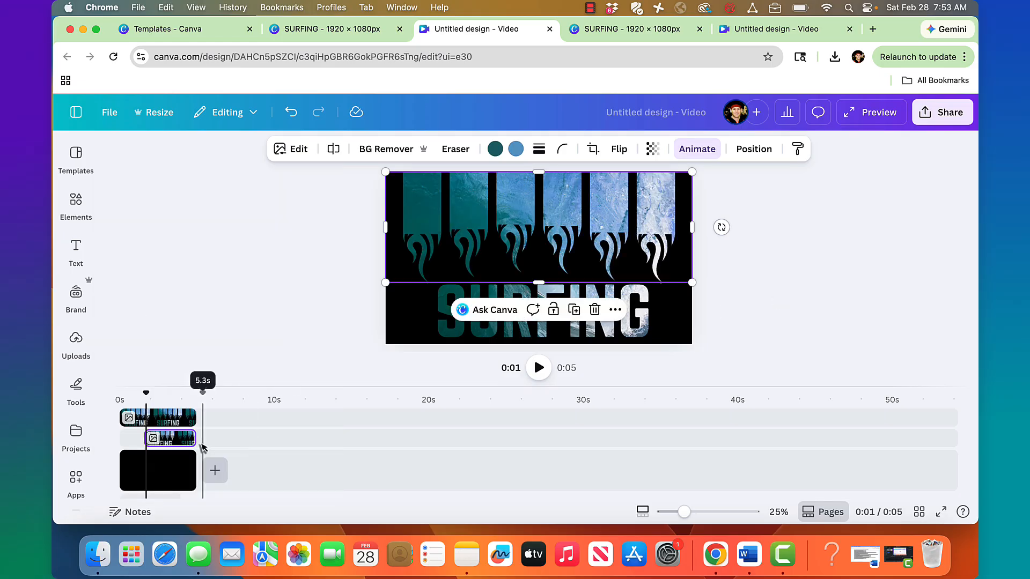
- Animate the SURFING lettering image with the Sketch reveal, on enter, in the Fill style
{"action": "left_click", "coordinate": [433, 329]}
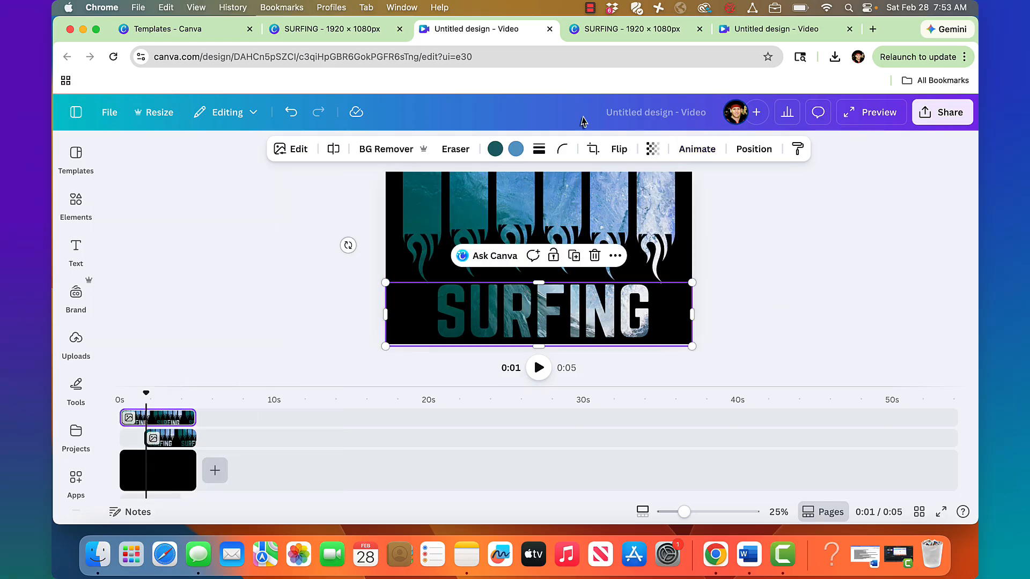
{"action": "left_click", "coordinate": [696, 150]}
{"action": "scroll", "coordinate": [178, 386], "scroll_direction": "down", "scroll_amount": 3}
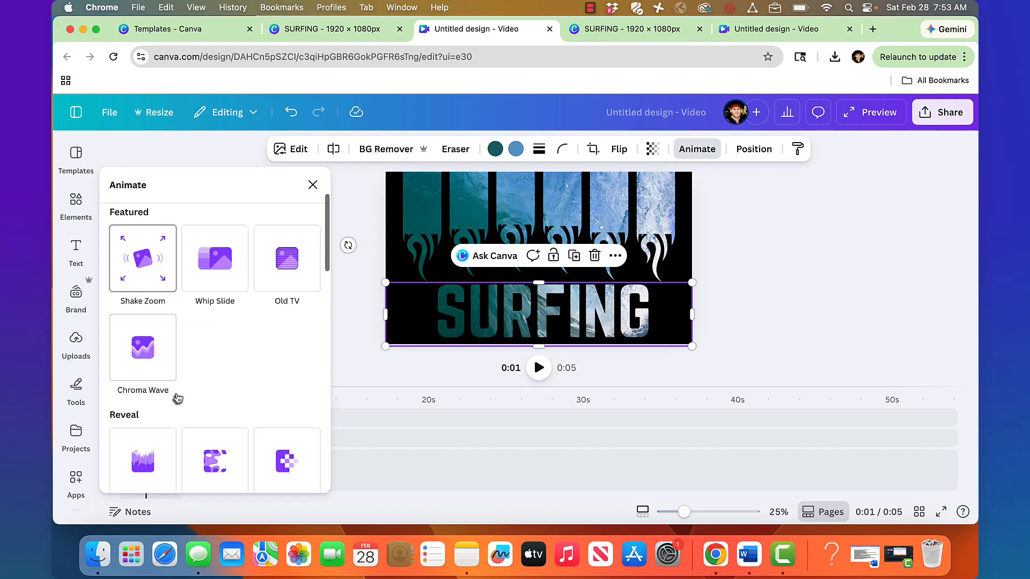
{"action": "scroll", "coordinate": [177, 399], "scroll_direction": "down", "scroll_amount": 3}
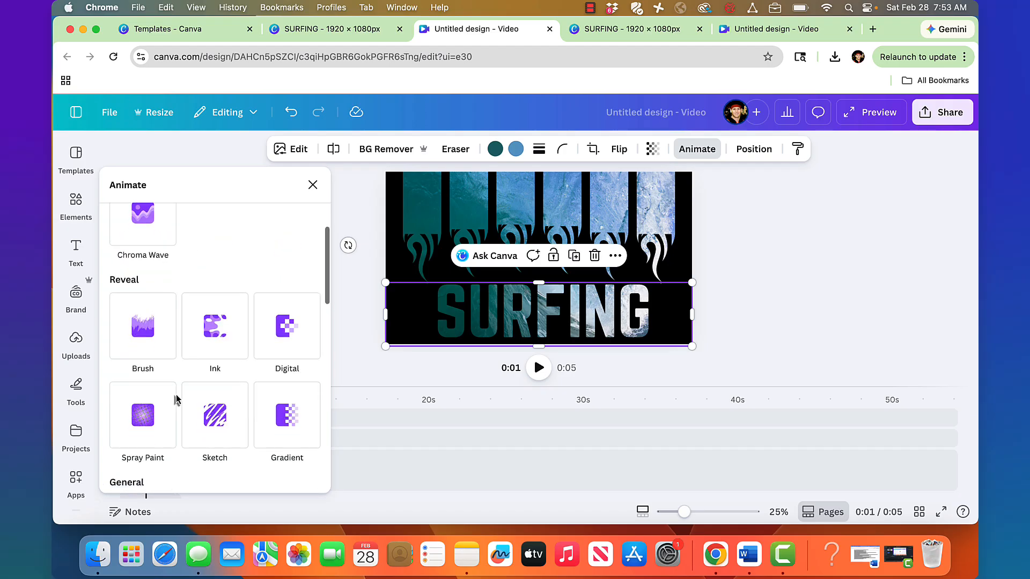
{"action": "left_click", "coordinate": [214, 391]}
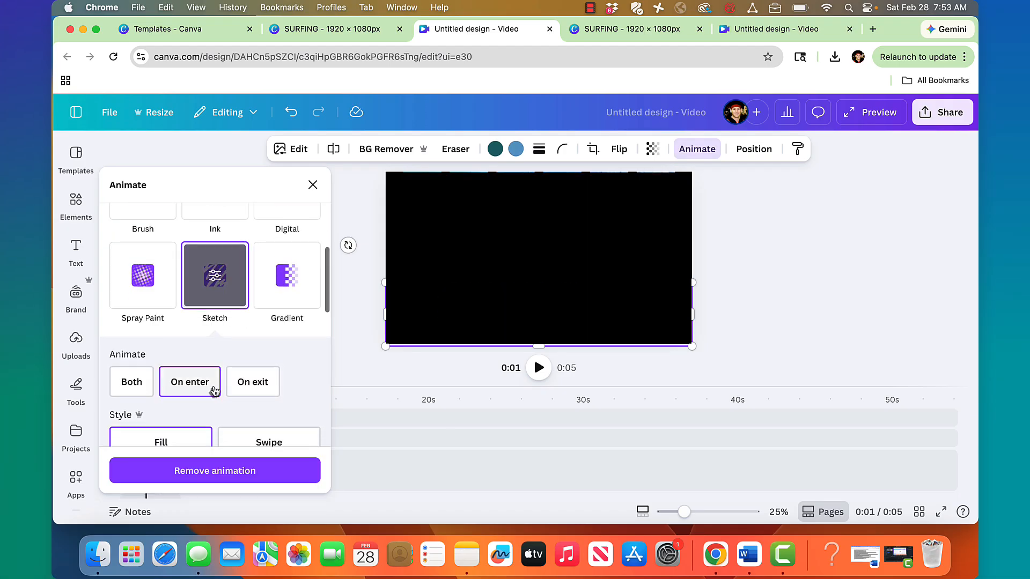
{"action": "left_click", "coordinate": [808, 331]}
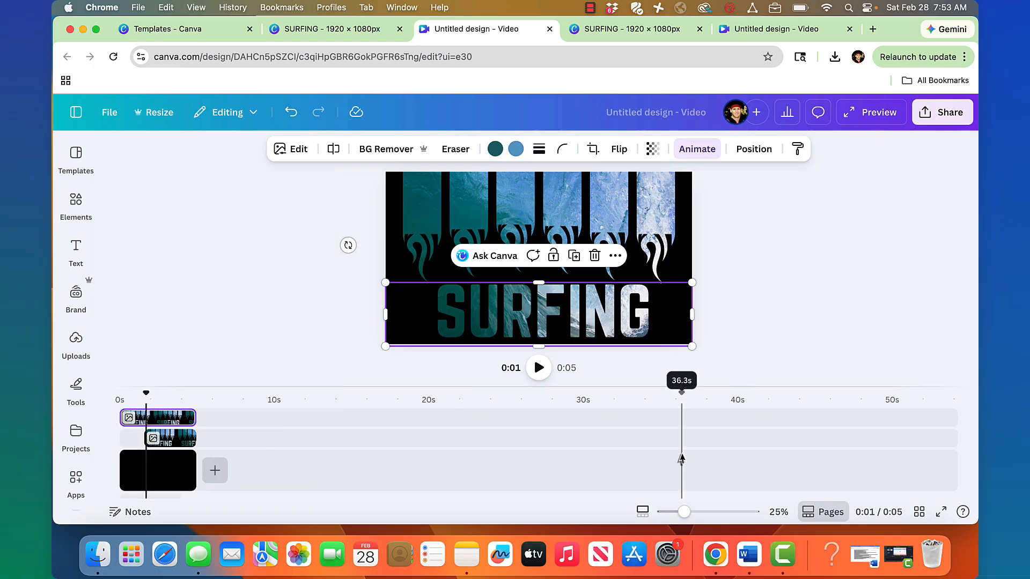
- Trim the lettering clip to start at about 0.4 s and play the video from the beginning
{"action": "left_click_drag", "start_coordinate": [672, 511], "coordinate": [717, 512]}
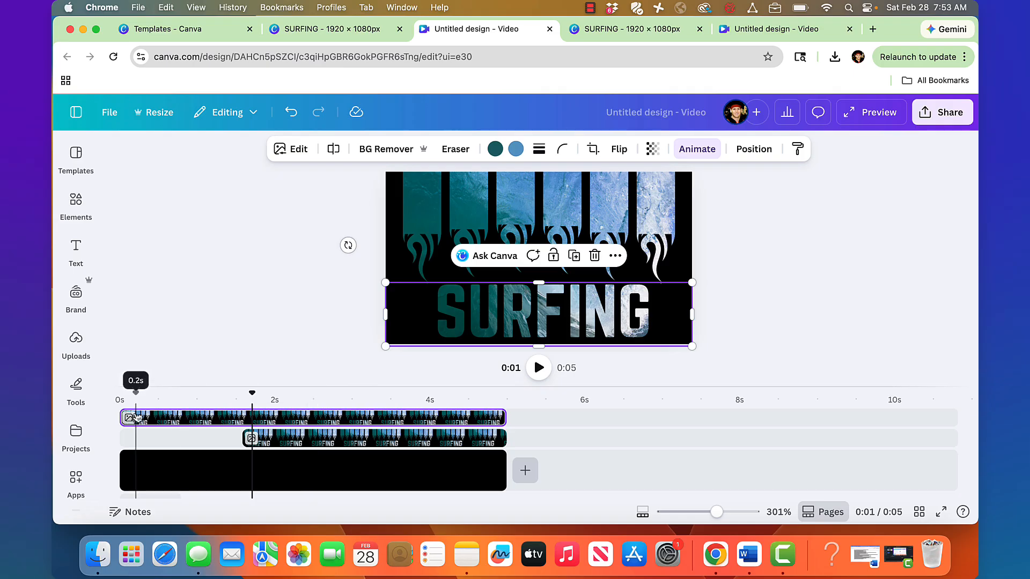
{"action": "left_click_drag", "start_coordinate": [123, 418], "coordinate": [149, 417]}
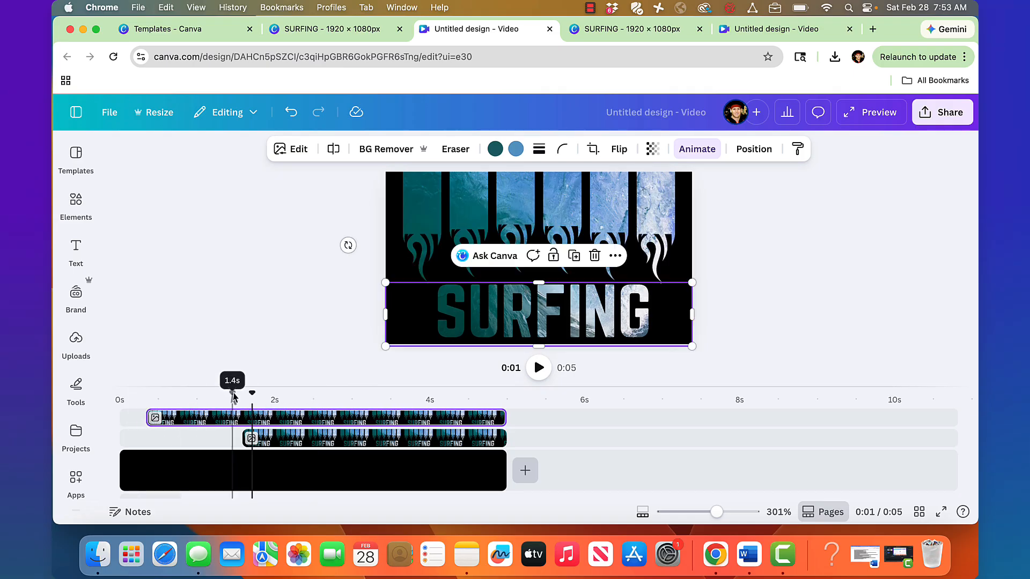
{"action": "left_click", "coordinate": [111, 397]}
{"action": "key", "text": "space"}
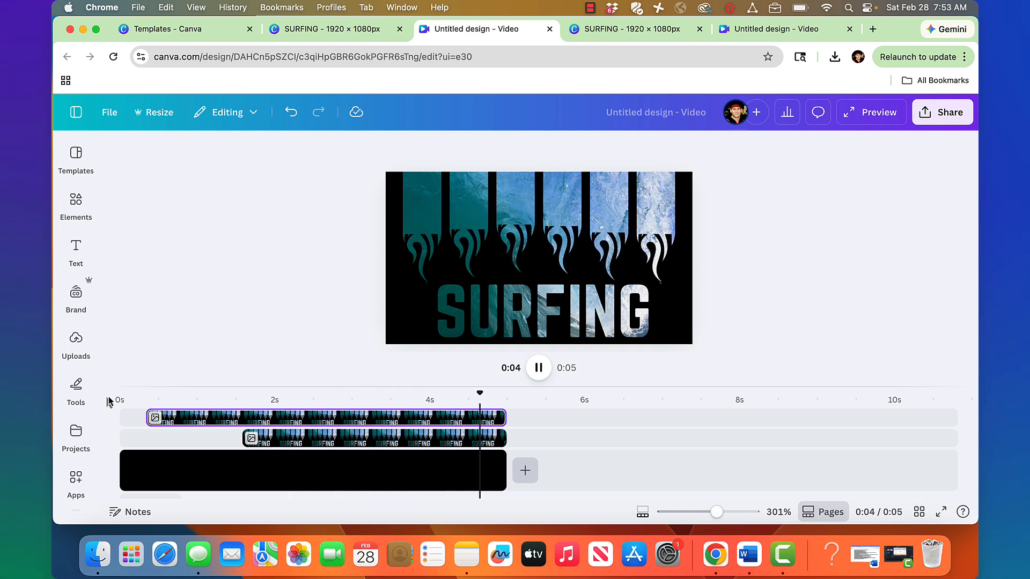
- Start the stripes clip at about 0.4 s and the lettering clip at about 1.2 s, and preview the video from the beginning
{"action": "left_click_drag", "start_coordinate": [243, 438], "coordinate": [215, 417]}
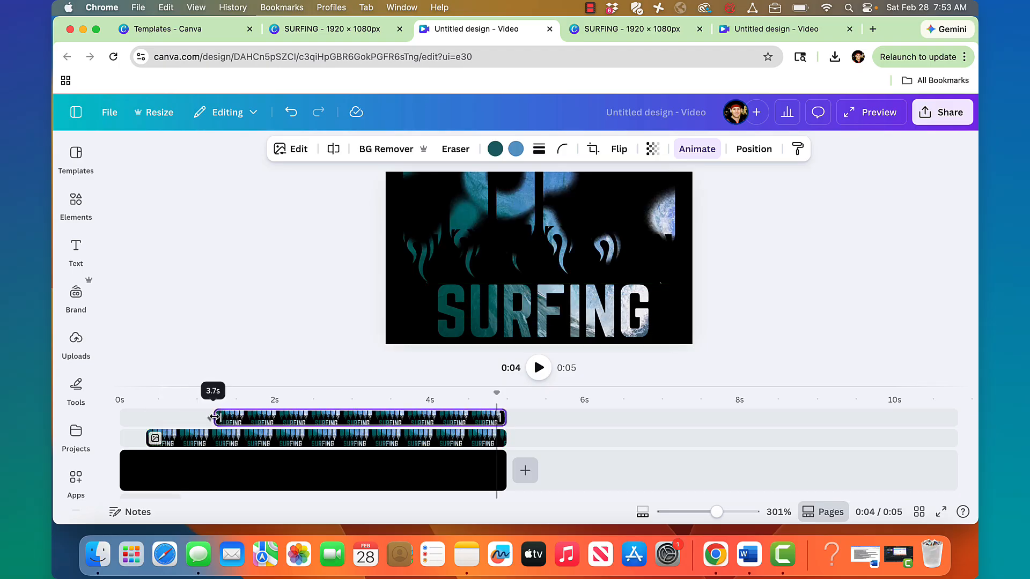
{"action": "left_click_drag", "start_coordinate": [497, 401], "coordinate": [78, 415]}
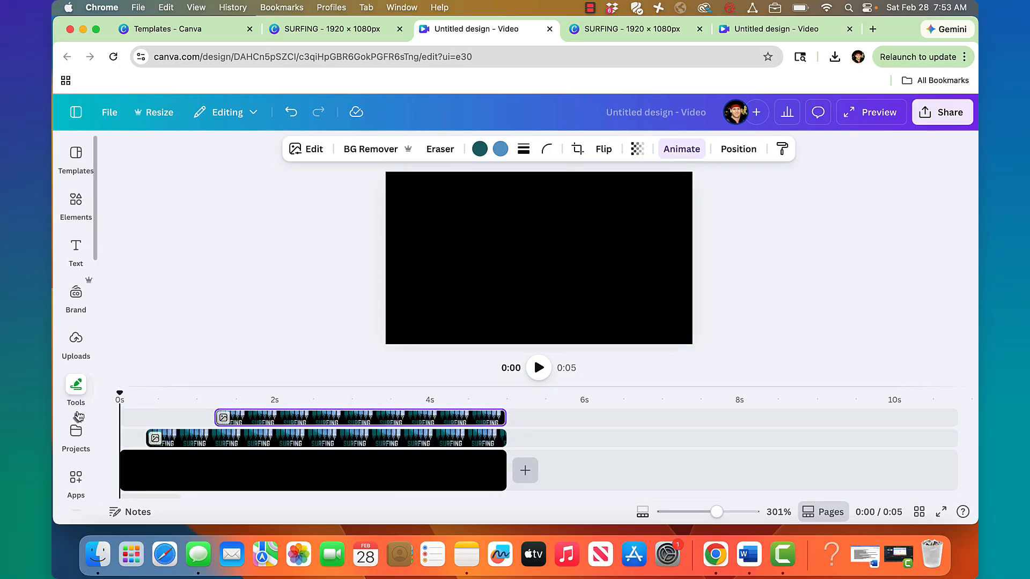
{"action": "key", "text": "space"}
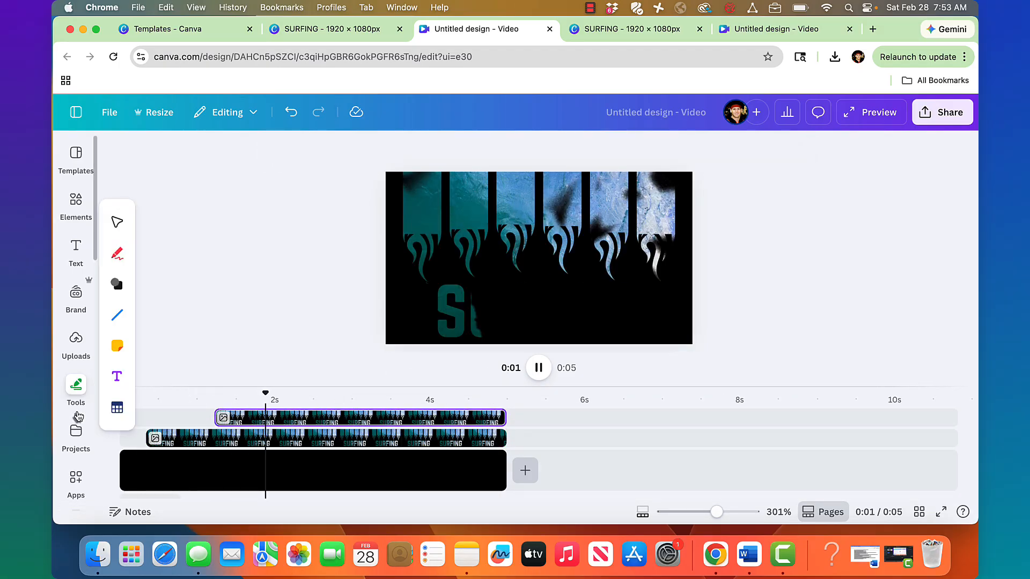
{"action": "key", "text": "space"}
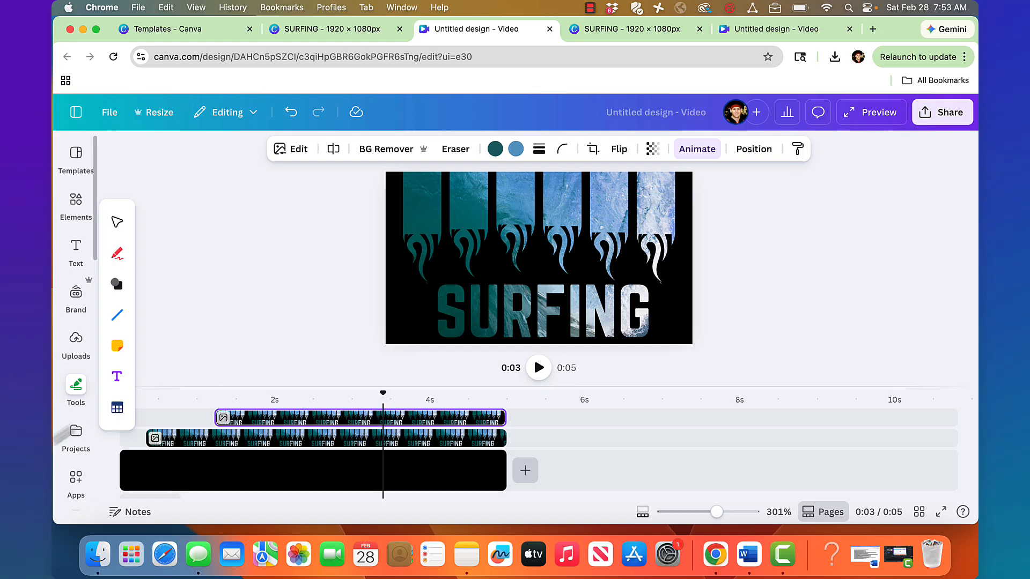
- Trim the lettering clip to start at about 1.3 s and the stripes clip at about 2.5 s, and preview the timing
{"action": "mouse_move", "coordinate": [216, 418]}
{"action": "left_mouse_down"}
{"action": "mouse_move", "coordinate": [264, 417]}
{"action": "mouse_move", "coordinate": [188, 418]}
{"action": "mouse_move", "coordinate": [223, 418]}
{"action": "left_mouse_up"}
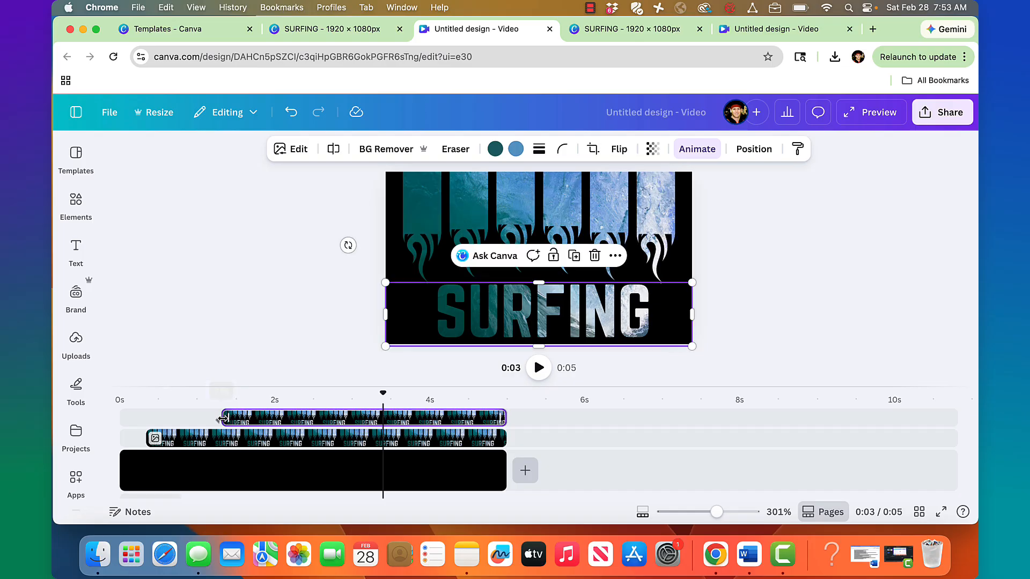
{"action": "left_click_drag", "start_coordinate": [149, 436], "coordinate": [312, 438]}
{"action": "left_click_drag", "start_coordinate": [382, 390], "coordinate": [184, 416]}
{"action": "key", "text": "space"}
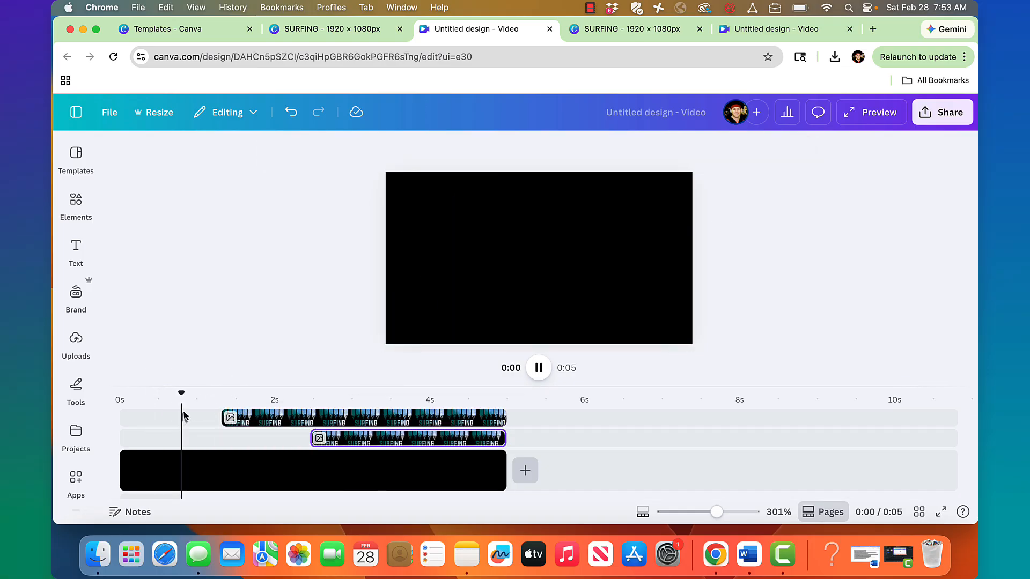
{"action": "key", "text": "space"}
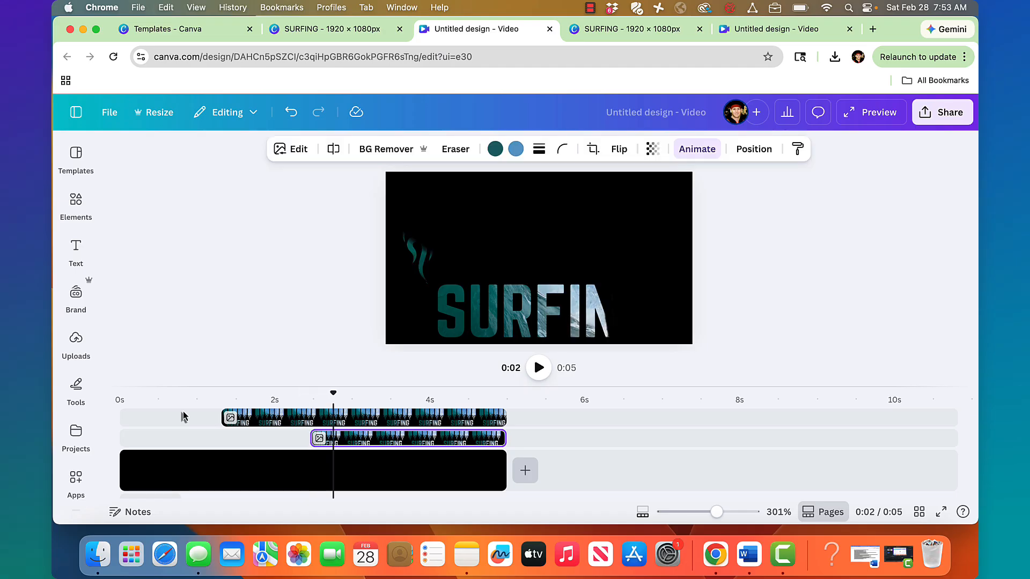